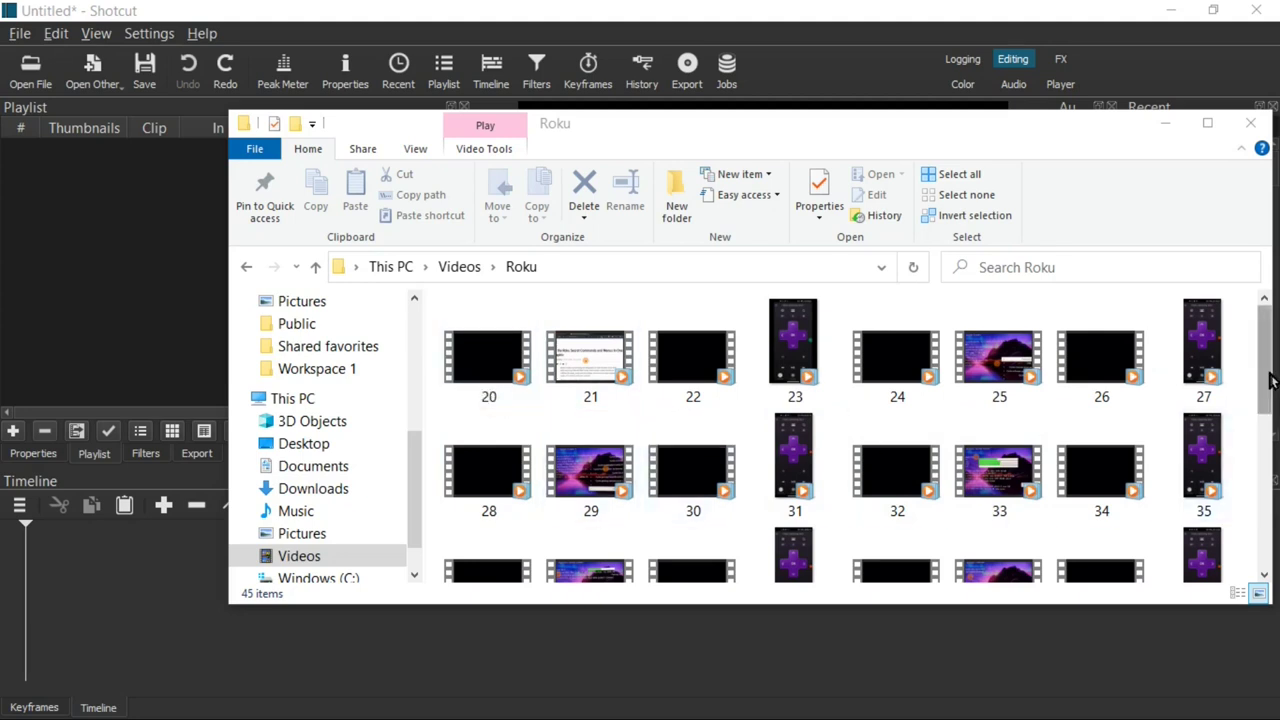
Step: Look through the Roku videos folder, from clip 20 to the two titled videos at the end
{"action": "scroll", "coordinate": [1080, 390], "scroll_direction": "down", "scroll_amount": 5}
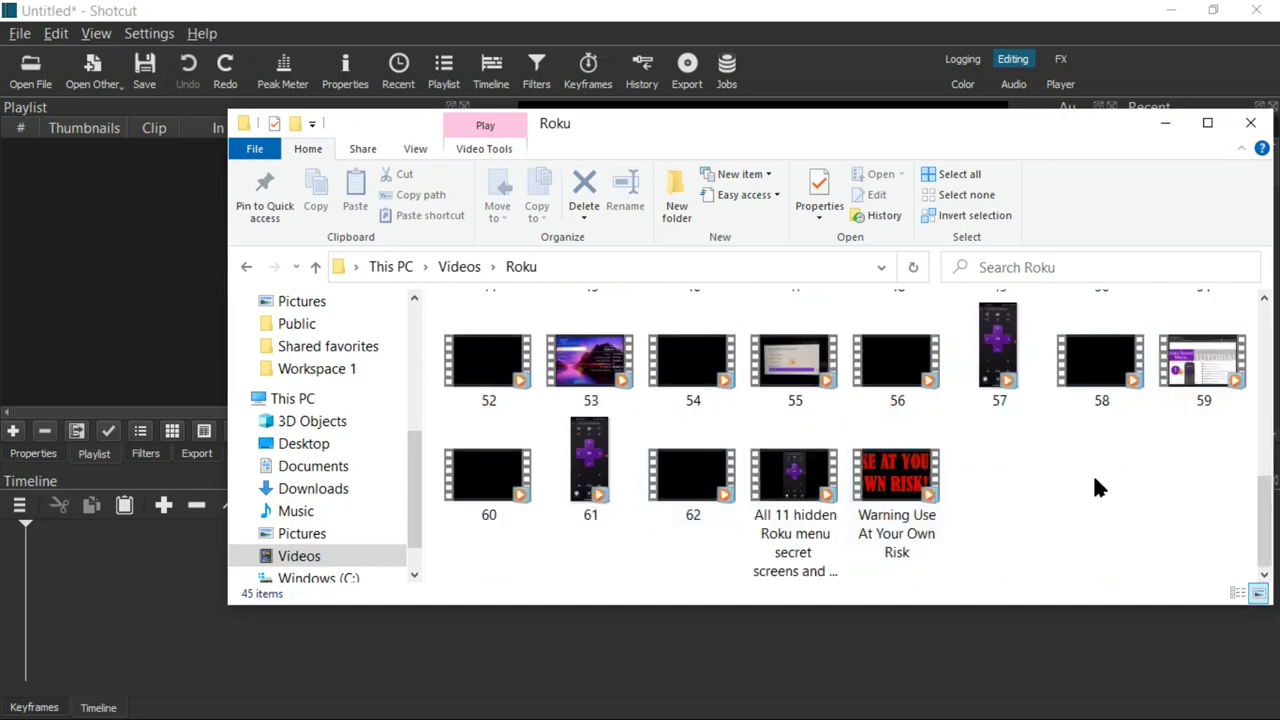
{"action": "scroll", "coordinate": [1085, 487], "scroll_direction": "up", "scroll_amount": 5}
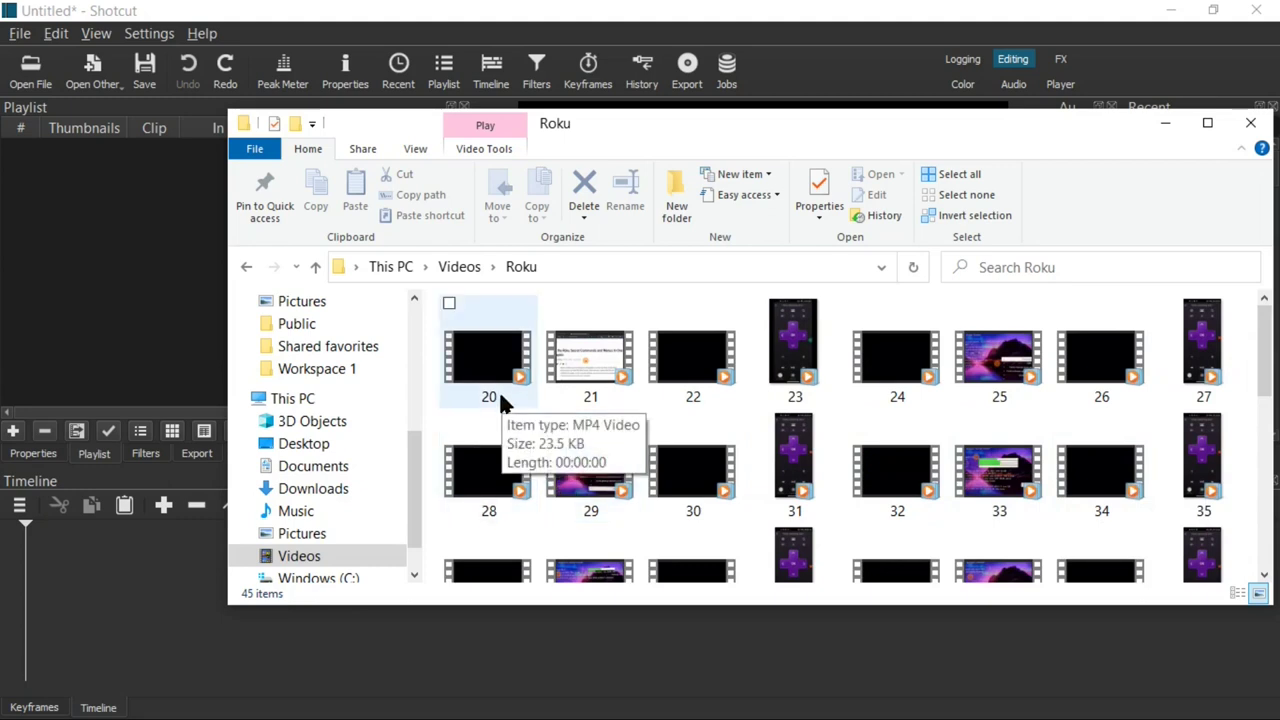
{"action": "scroll", "coordinate": [503, 400], "scroll_direction": "down", "scroll_amount": 5}
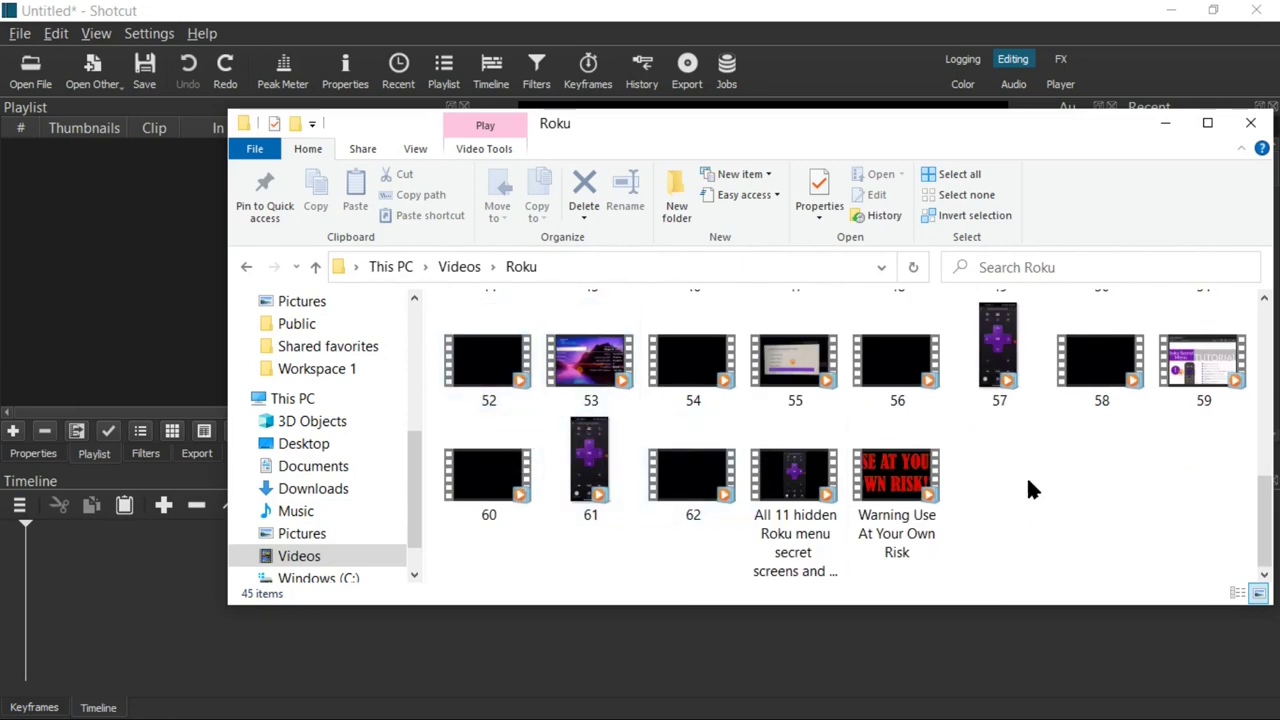
{"action": "scroll", "coordinate": [1029, 486], "scroll_direction": "up", "scroll_amount": 4}
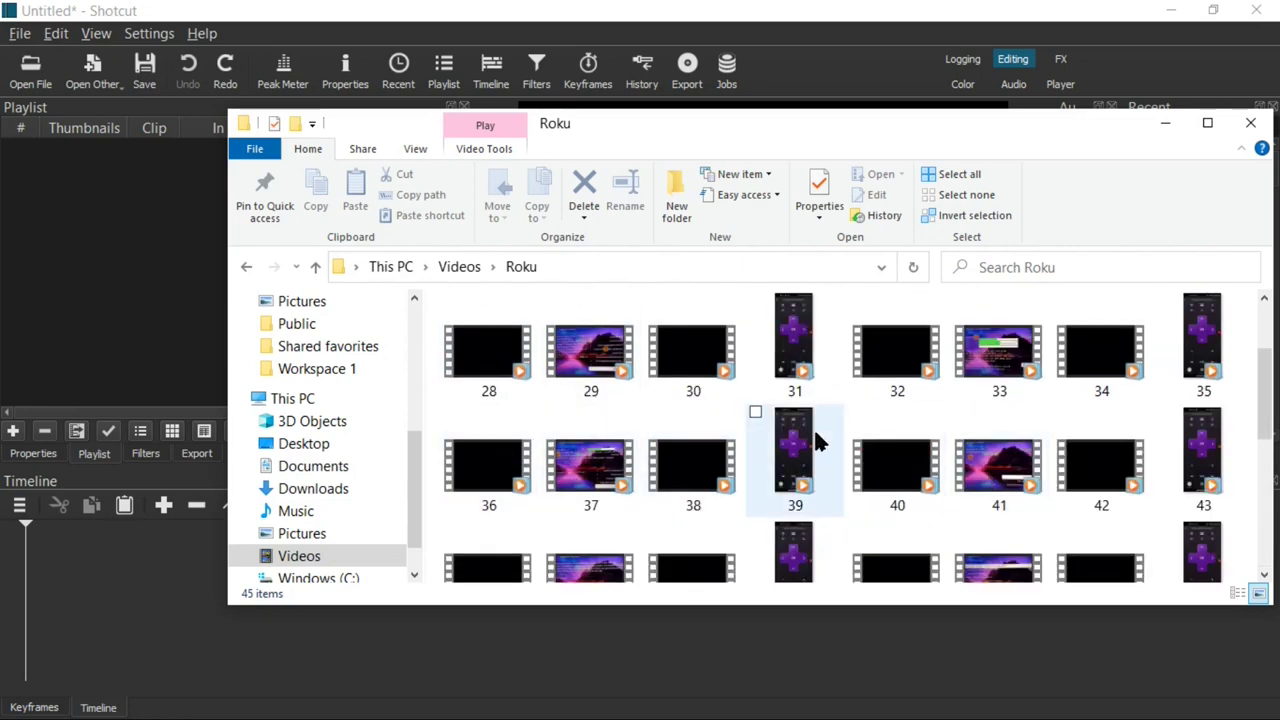
{"action": "scroll", "coordinate": [815, 440], "scroll_direction": "down", "scroll_amount": 3}
{"action": "scroll", "coordinate": [815, 440], "scroll_direction": "up", "scroll_amount": 2}
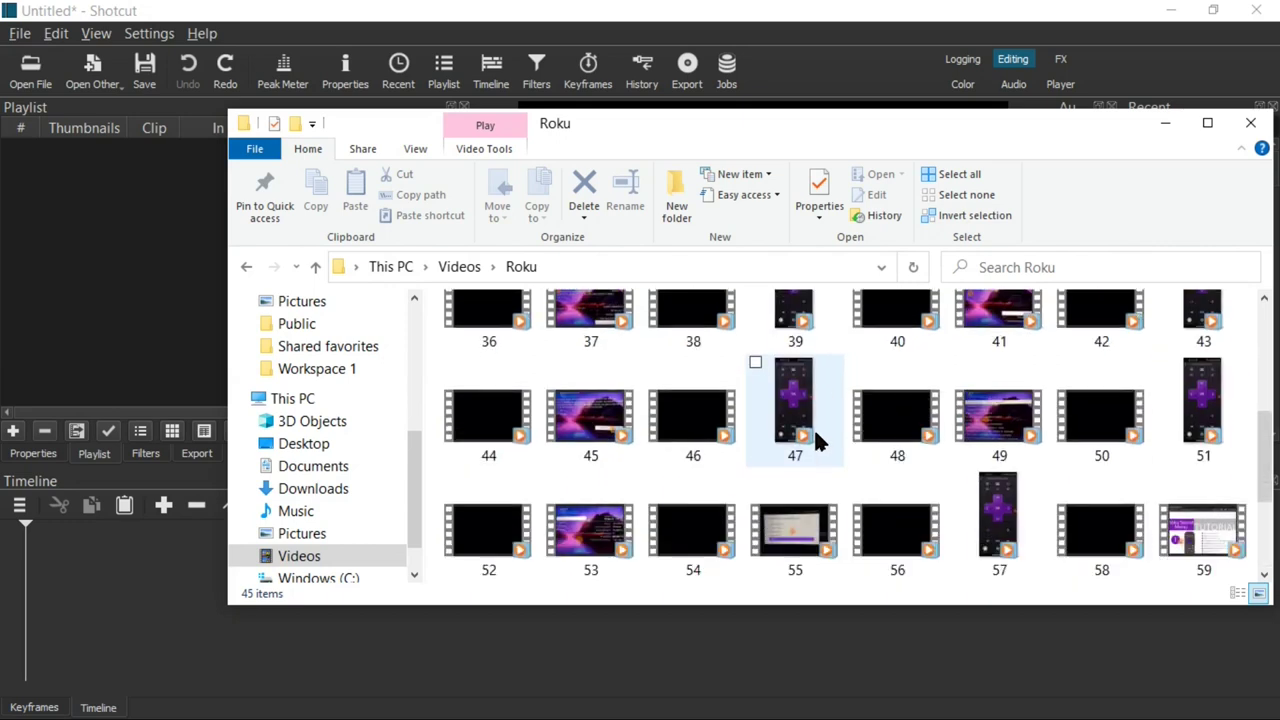
{"action": "scroll", "coordinate": [813, 426], "scroll_direction": "down", "scroll_amount": 2}
{"action": "left_click", "coordinate": [806, 520]}
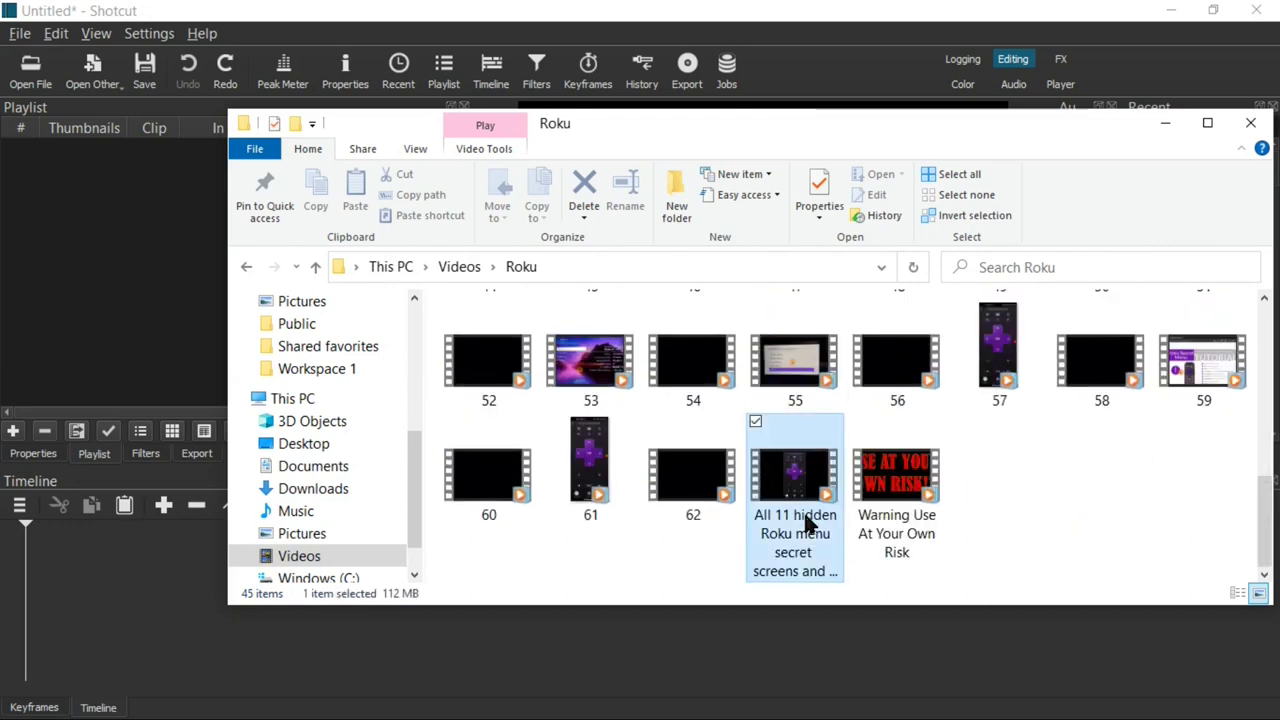
{"action": "left_click", "coordinate": [1020, 495]}
{"action": "scroll", "coordinate": [1022, 495], "scroll_direction": "up", "scroll_amount": 4}
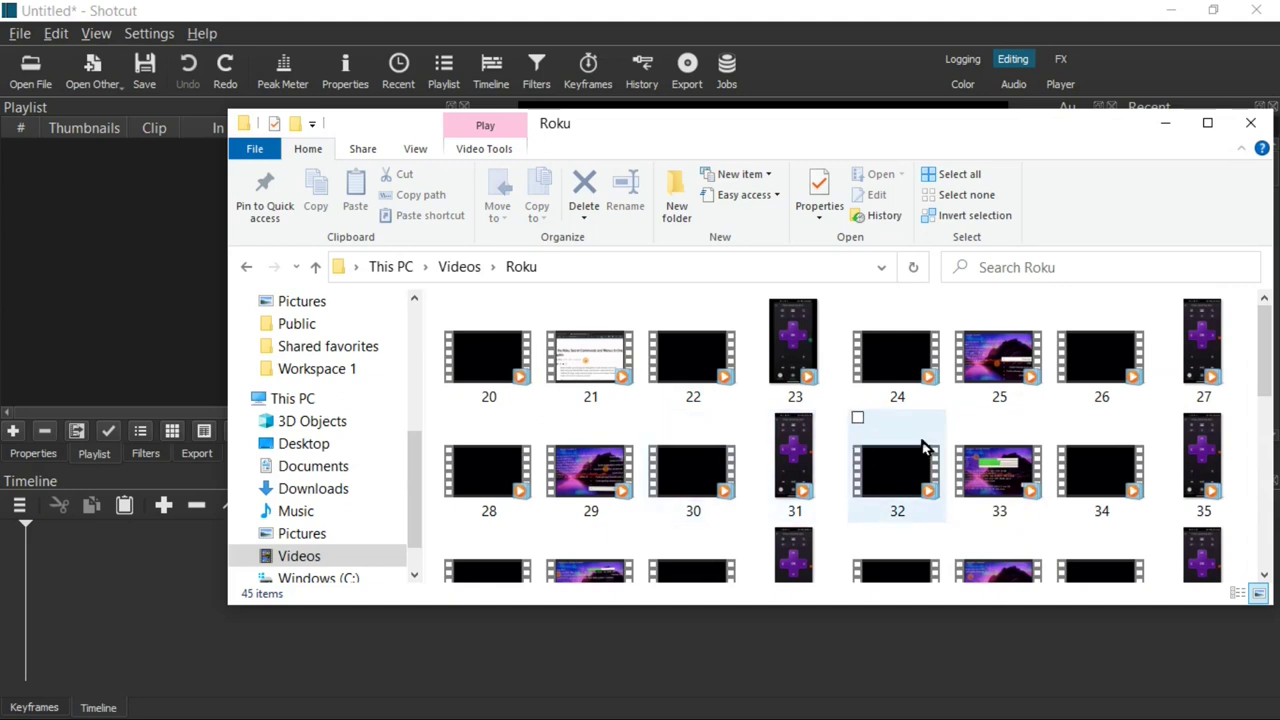
Step: Check the range of numbered clips from 20 to 62, along with the titled videos that follow them
{"action": "left_click", "coordinate": [491, 370]}
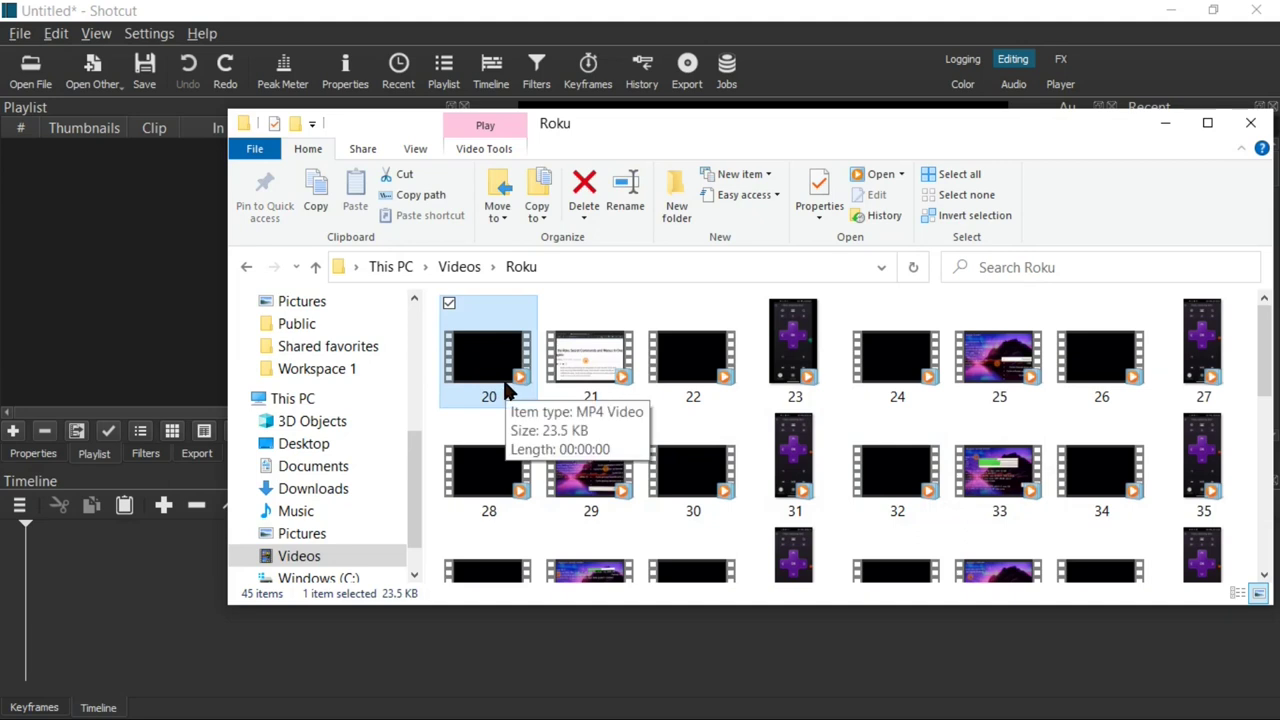
{"action": "scroll", "coordinate": [505, 390], "scroll_direction": "down", "scroll_amount": 5}
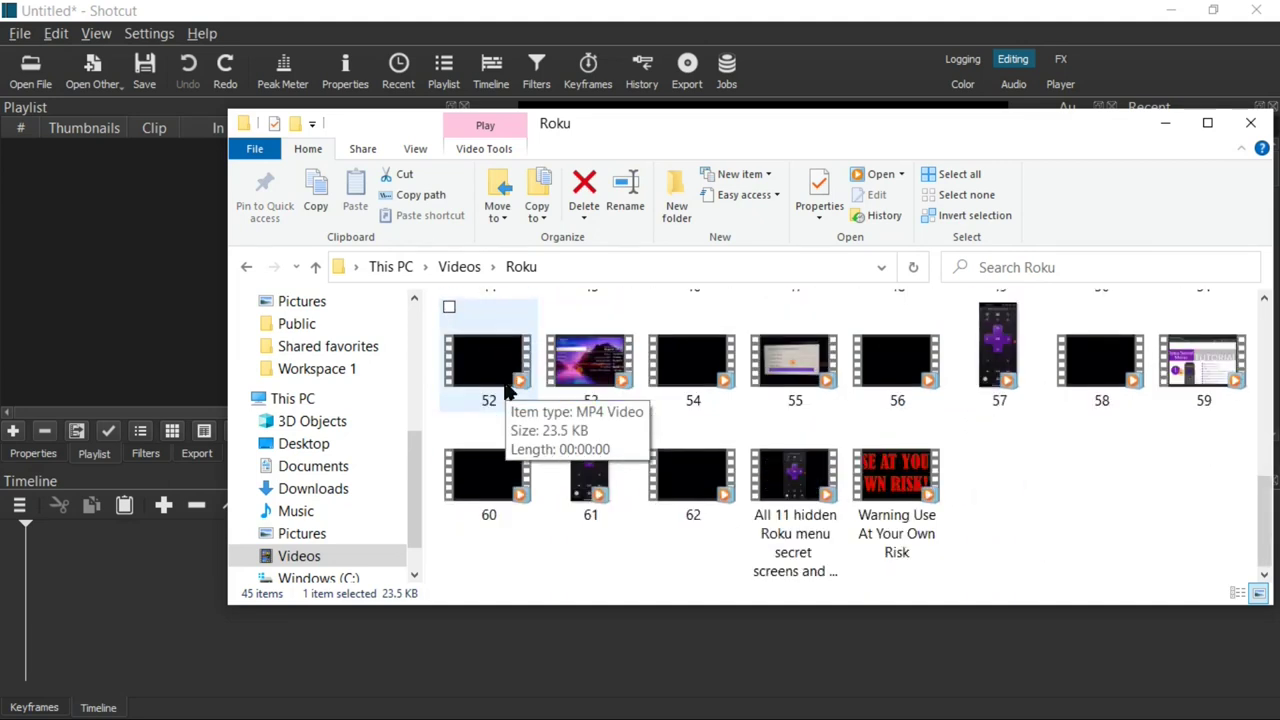
{"action": "left_click", "coordinate": [687, 478]}
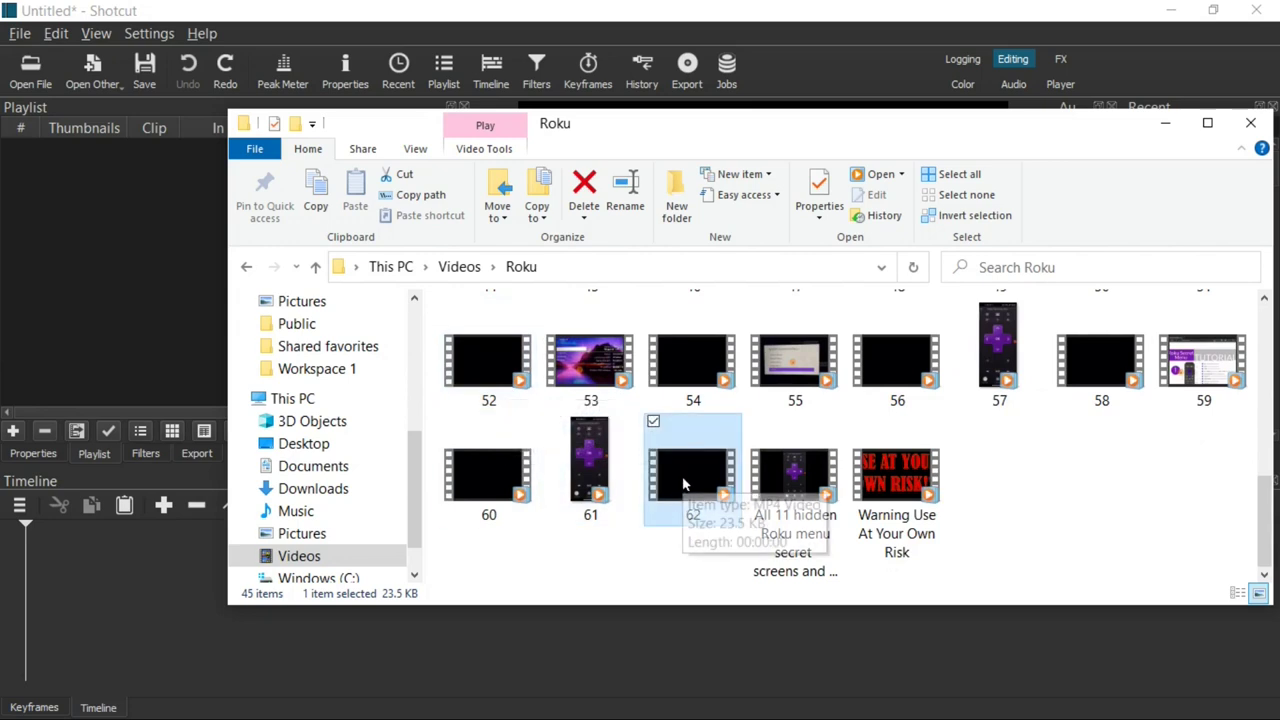
{"action": "left_click", "coordinate": [1048, 470]}
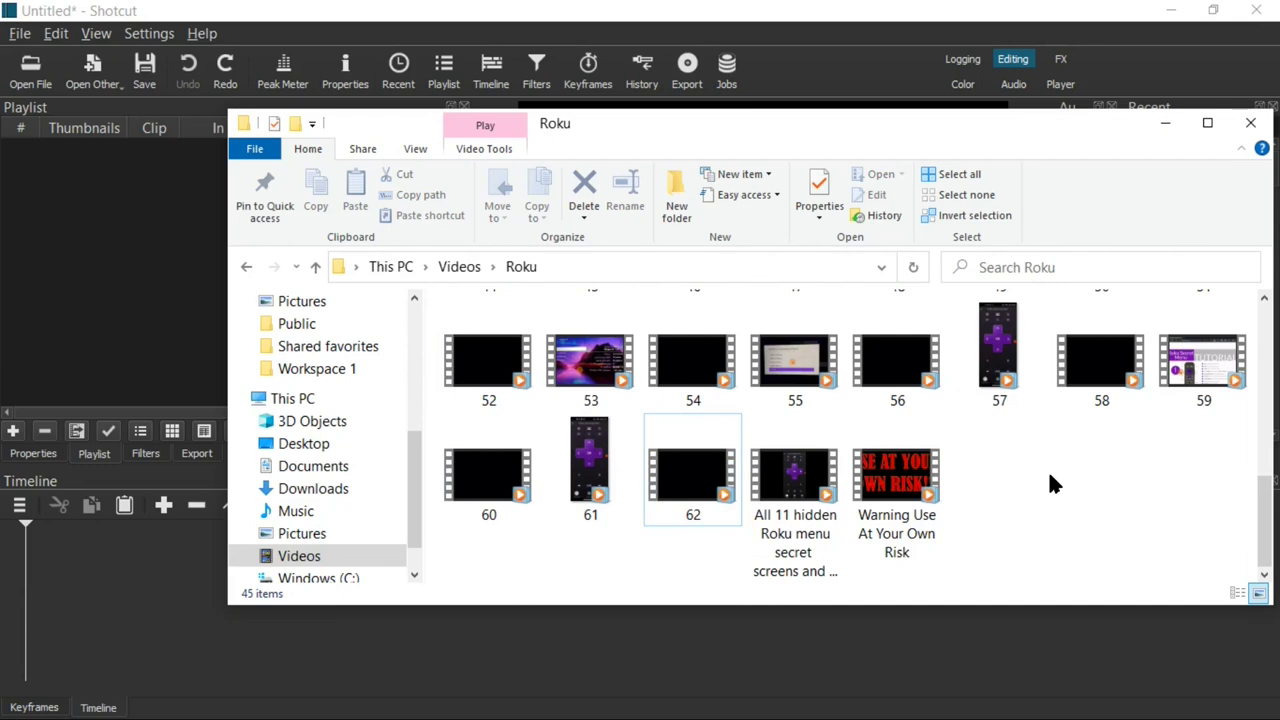
{"action": "scroll", "coordinate": [1048, 470], "scroll_direction": "up", "scroll_amount": 2}
{"action": "scroll", "coordinate": [1052, 482], "scroll_direction": "up", "scroll_amount": 2}
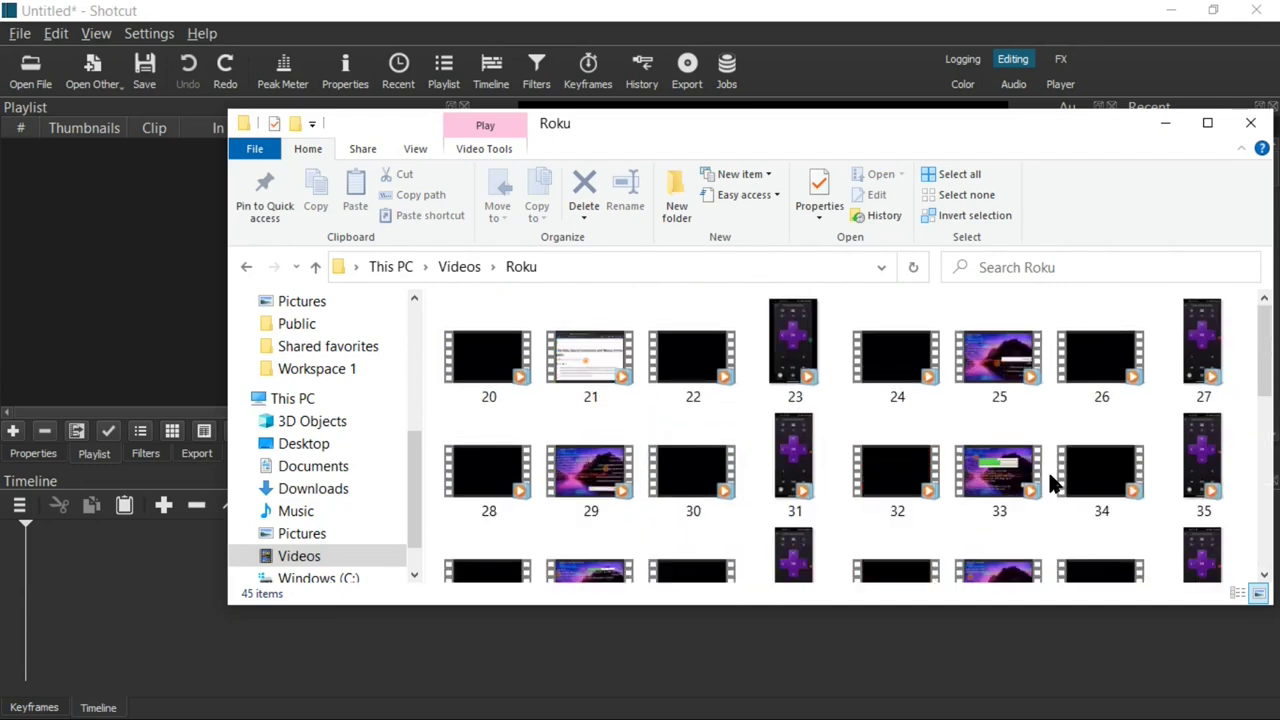
{"action": "scroll", "coordinate": [1050, 483], "scroll_direction": "down", "scroll_amount": 4}
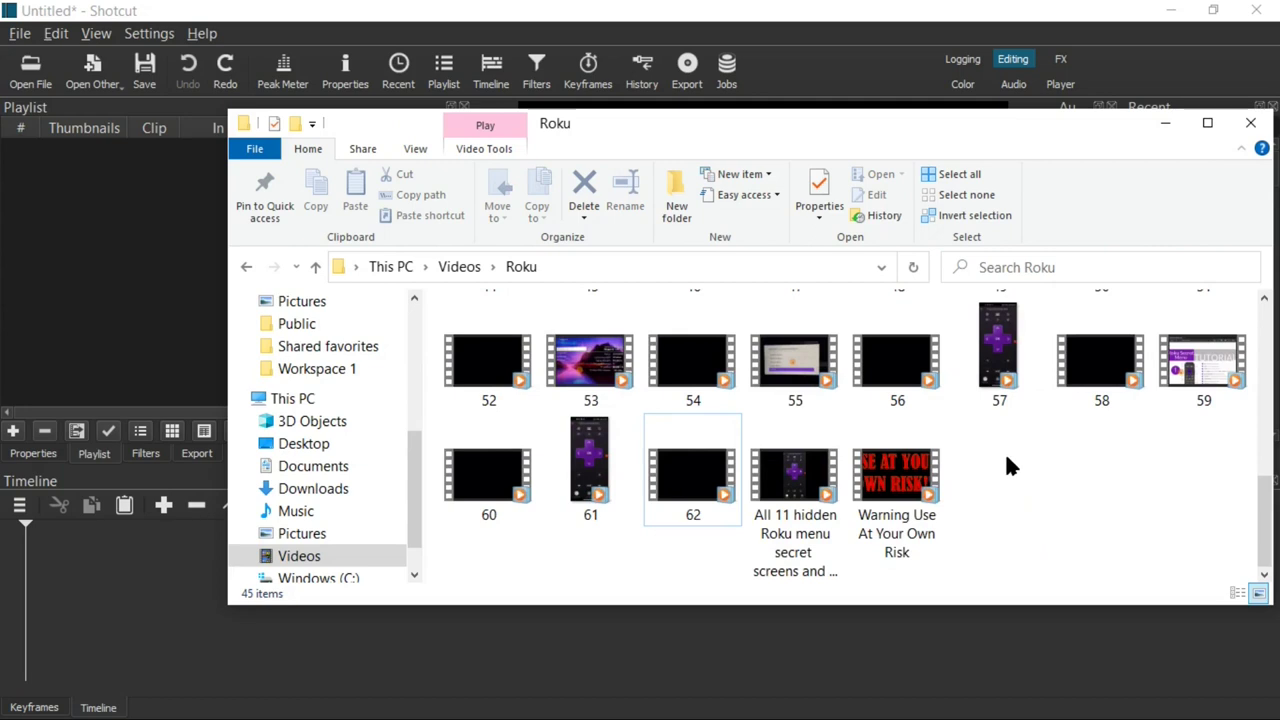
{"action": "scroll", "coordinate": [993, 449], "scroll_direction": "up", "scroll_amount": 4}
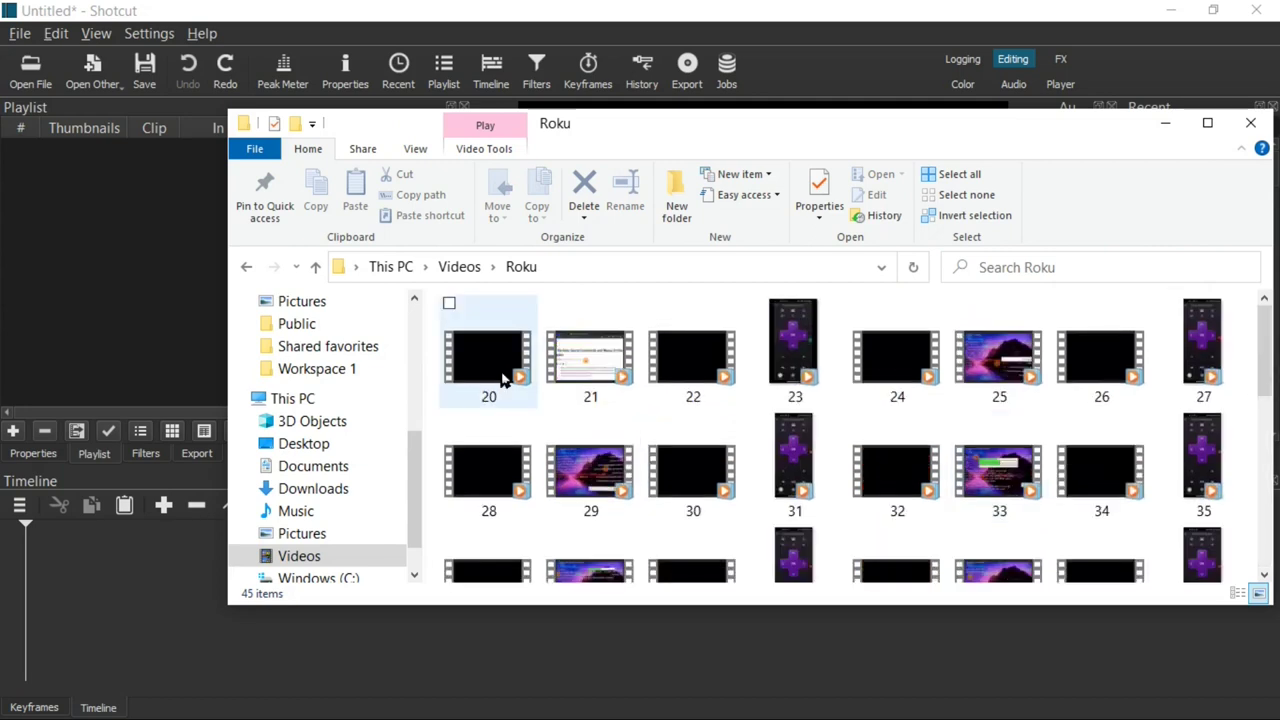
{"action": "scroll", "coordinate": [558, 390], "scroll_direction": "down", "scroll_amount": 4}
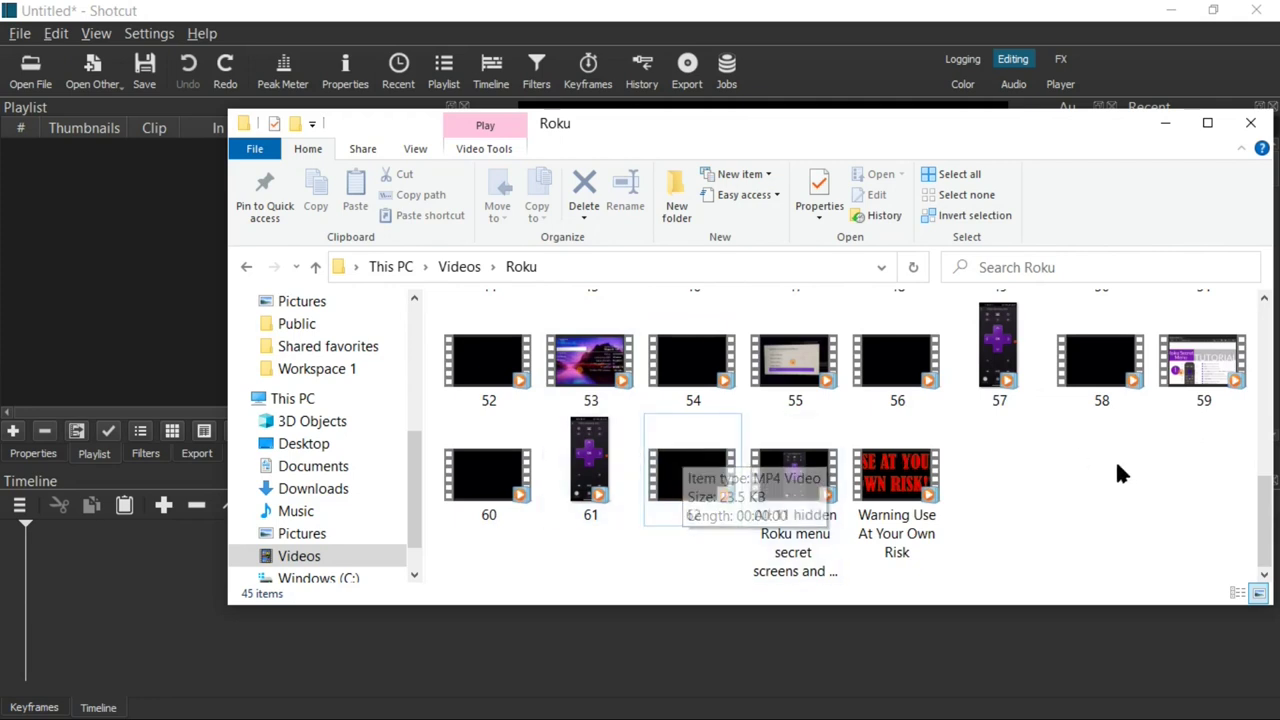
{"action": "left_click", "coordinate": [904, 456]}
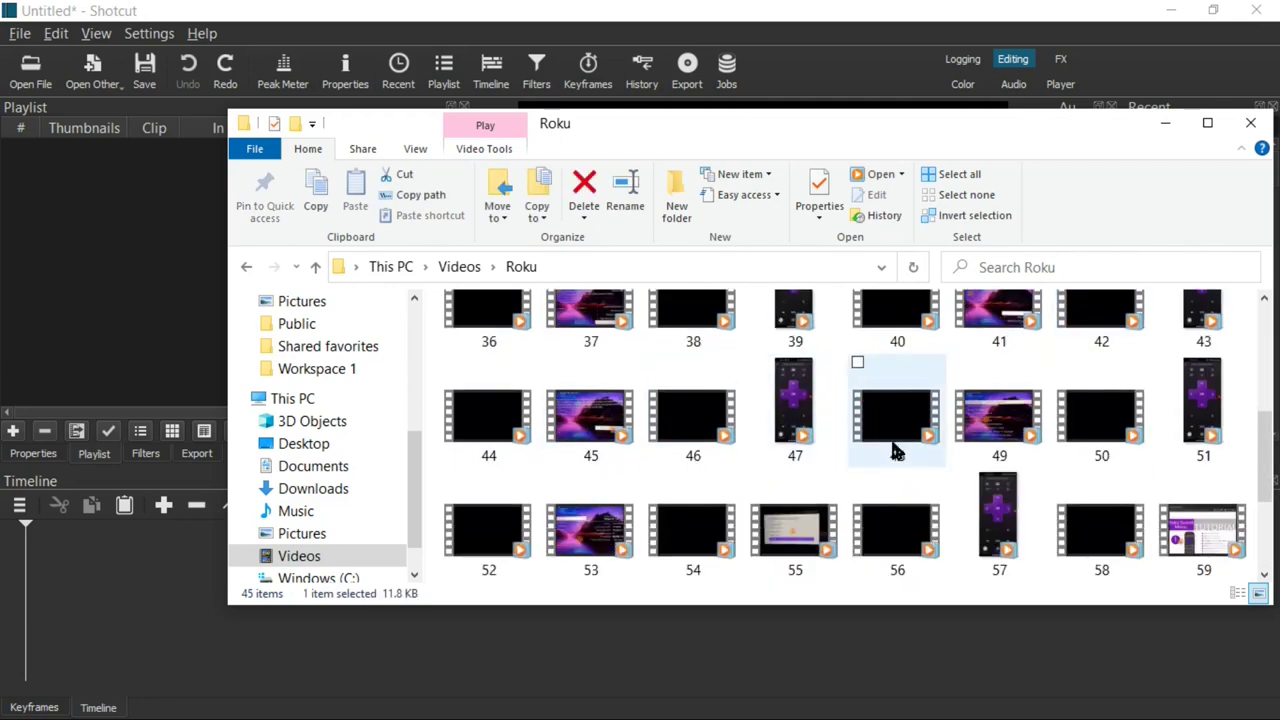
{"action": "scroll", "coordinate": [627, 445], "scroll_direction": "up", "scroll_amount": 4}
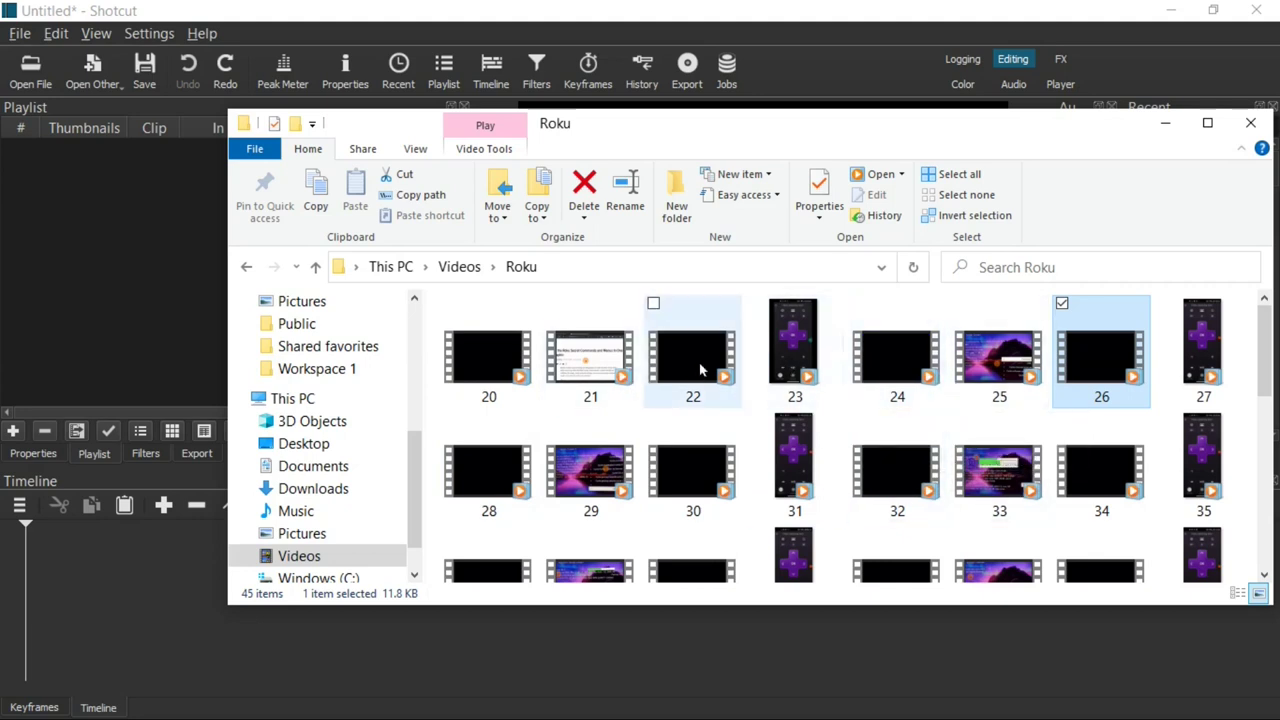
Step: Review the numbering order of the clips in the Roku folder against their thumbnails
{"action": "left_click_drag", "start_coordinate": [1260, 349], "coordinate": [1260, 322]}
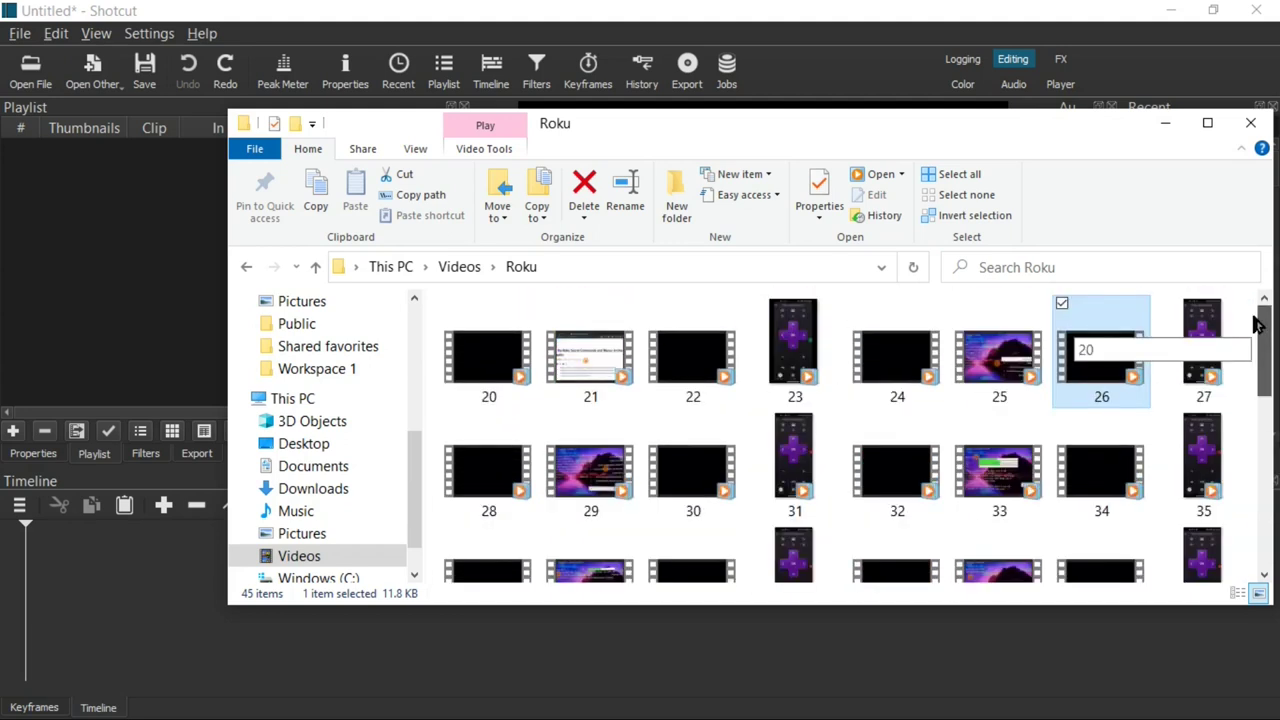
{"action": "left_click_drag", "start_coordinate": [1258, 322], "coordinate": [1258, 324]}
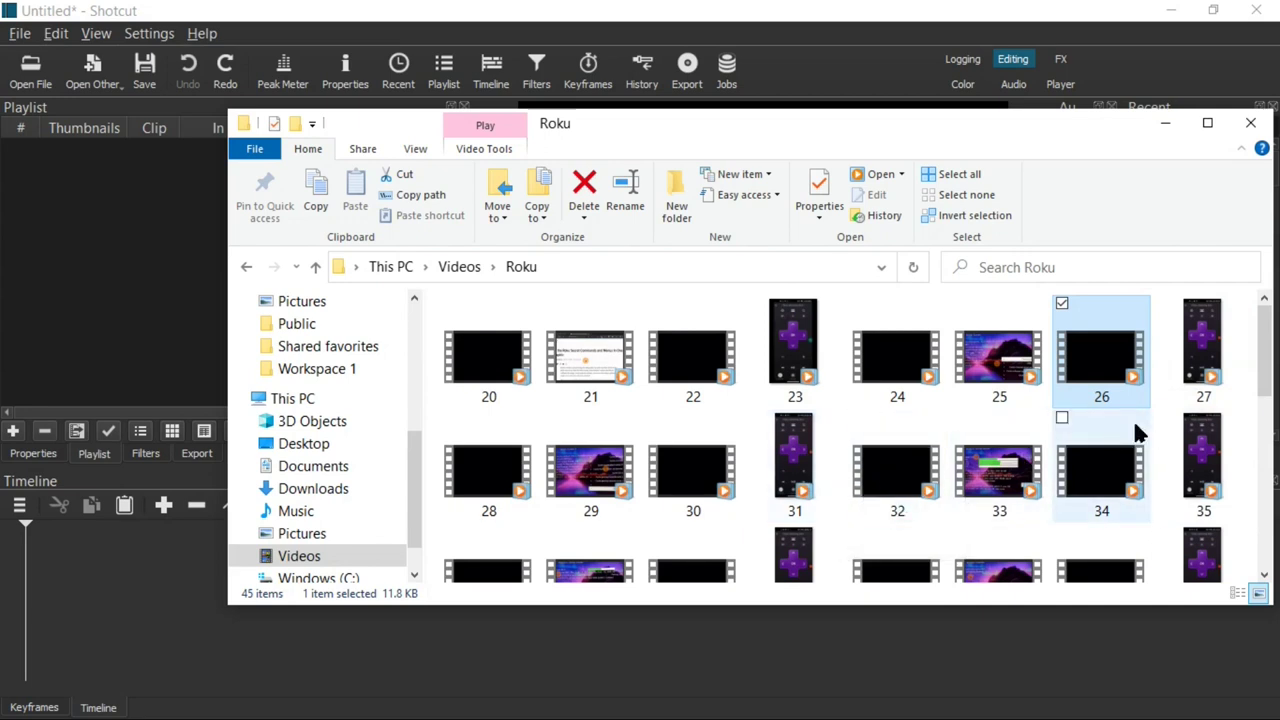
{"action": "left_click_drag", "start_coordinate": [1265, 357], "coordinate": [1265, 497]}
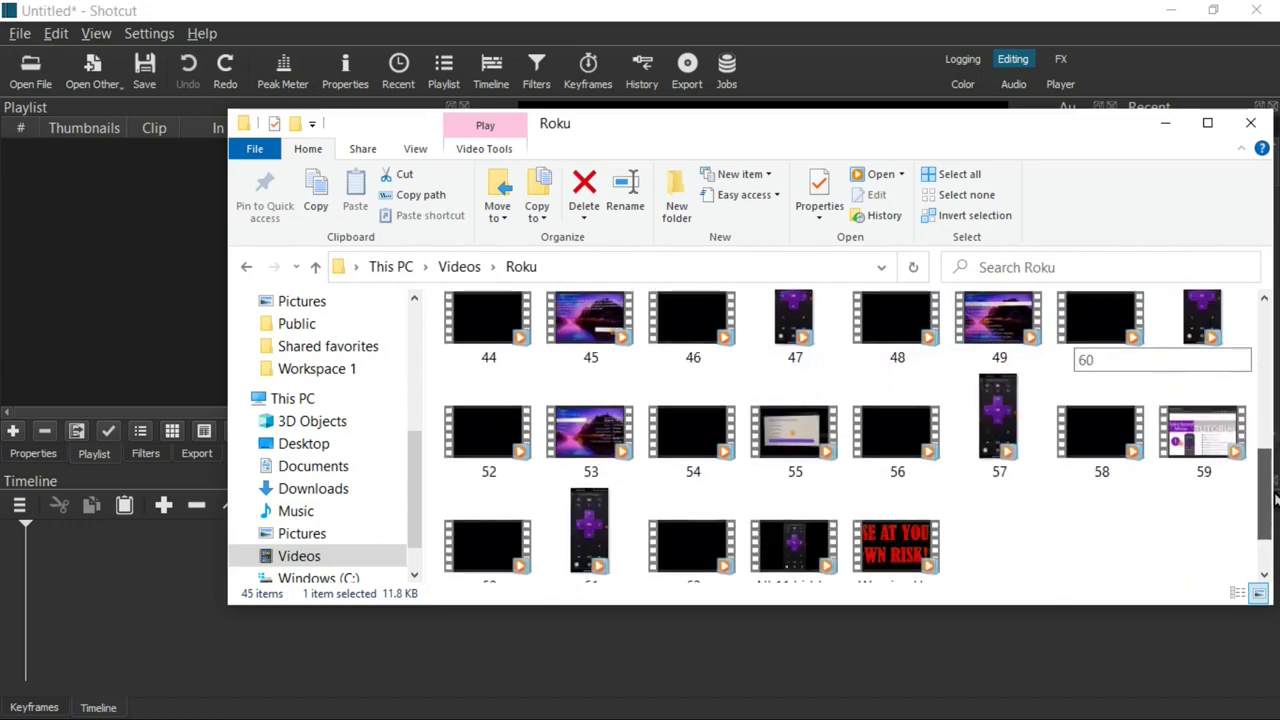
{"action": "scroll", "coordinate": [800, 500], "scroll_direction": "down", "scroll_amount": 1}
{"action": "left_click", "coordinate": [1005, 480]}
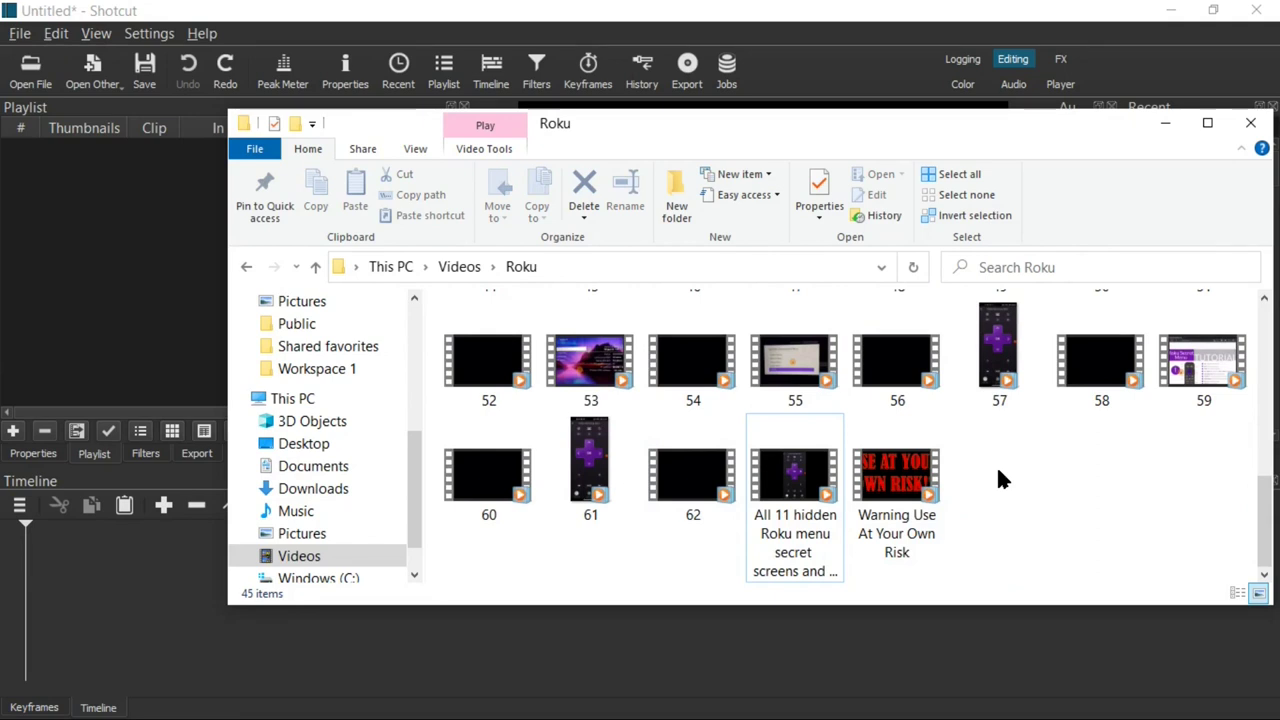
{"action": "scroll", "coordinate": [1003, 480], "scroll_direction": "up", "scroll_amount": 2}
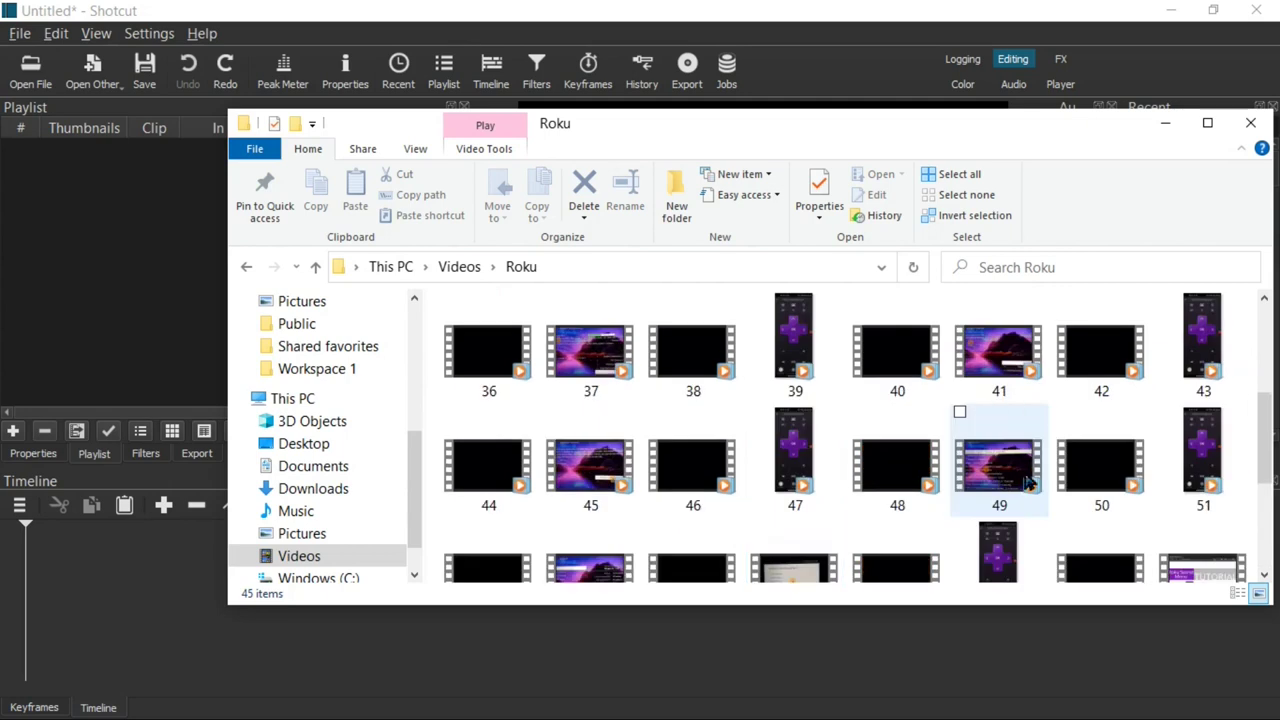
{"action": "left_click_drag", "start_coordinate": [1266, 434], "coordinate": [1265, 343]}
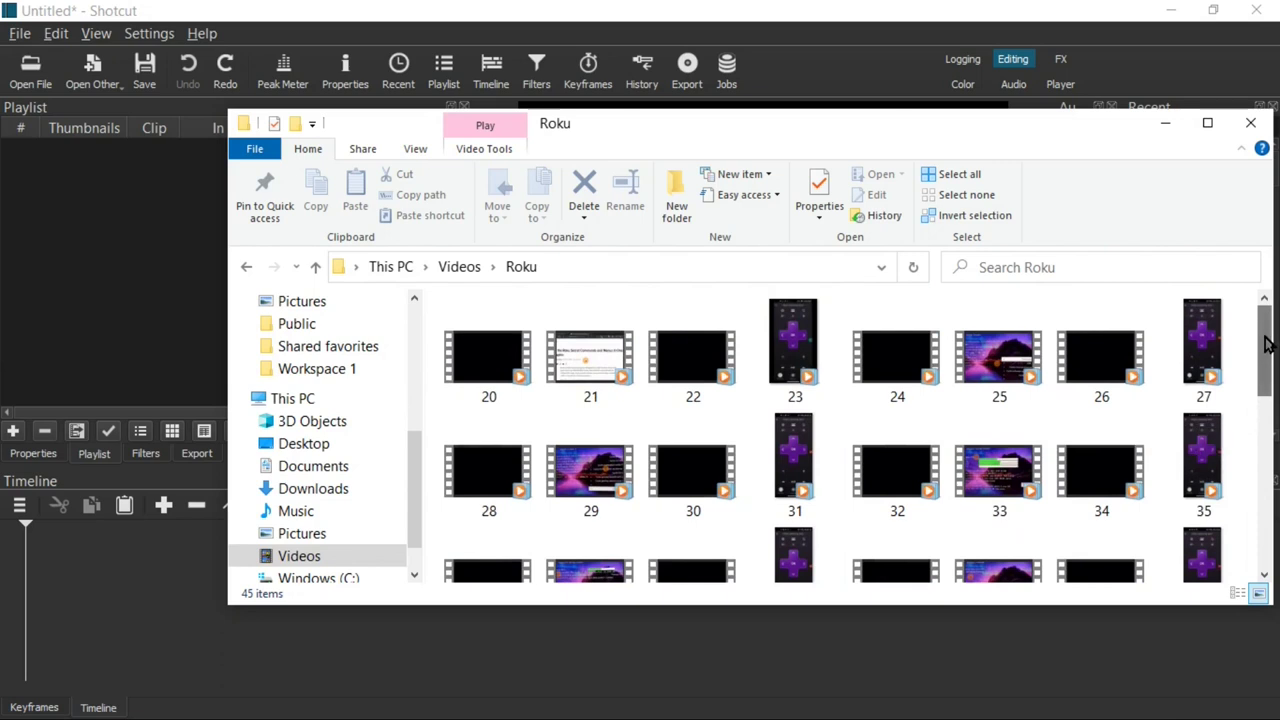
{"action": "left_click", "coordinate": [1246, 443]}
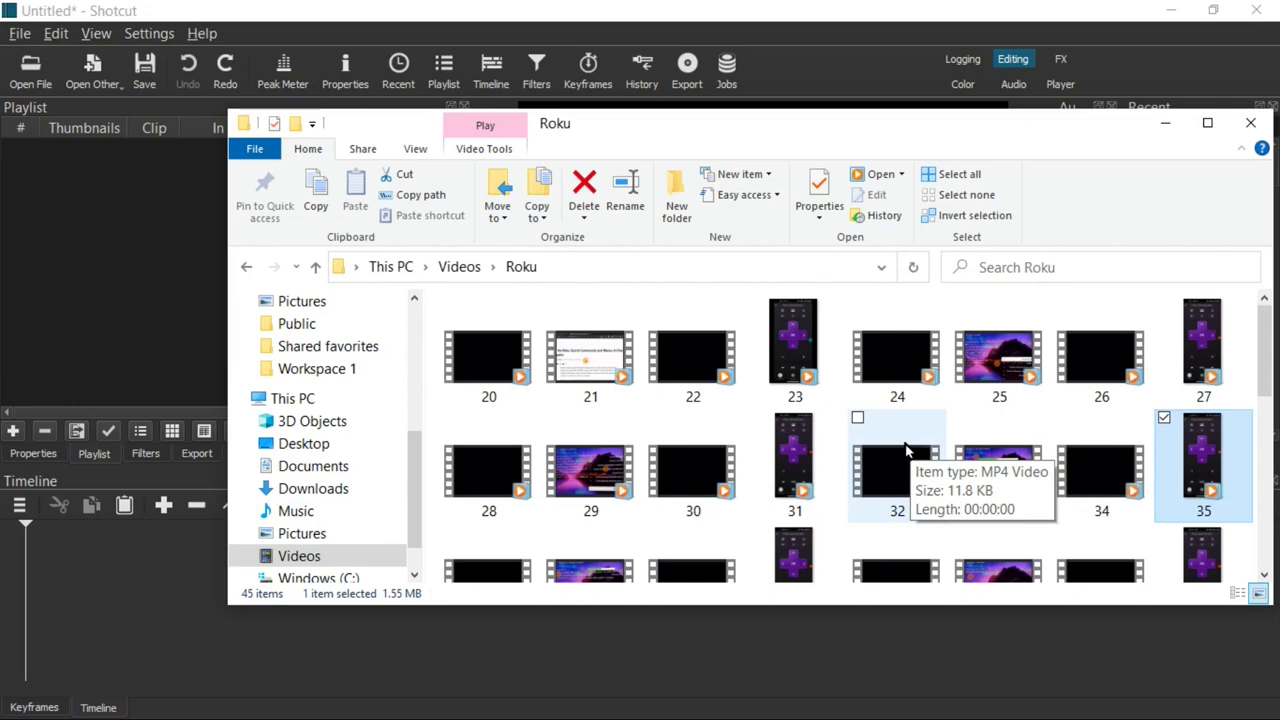
{"action": "scroll", "coordinate": [905, 450], "scroll_direction": "down", "scroll_amount": 1}
{"action": "scroll", "coordinate": [905, 450], "scroll_direction": "down", "scroll_amount": 8}
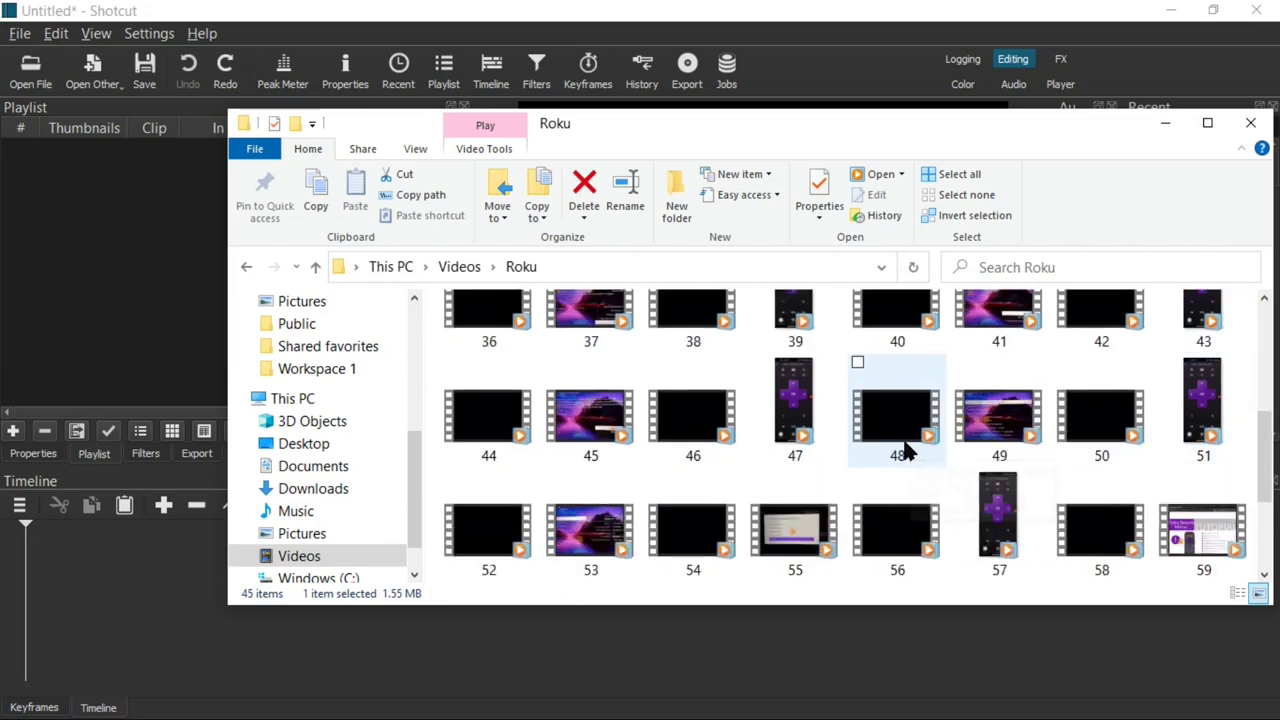
{"action": "left_click", "coordinate": [1029, 457]}
{"action": "scroll", "coordinate": [1029, 457], "scroll_direction": "up", "scroll_amount": 9}
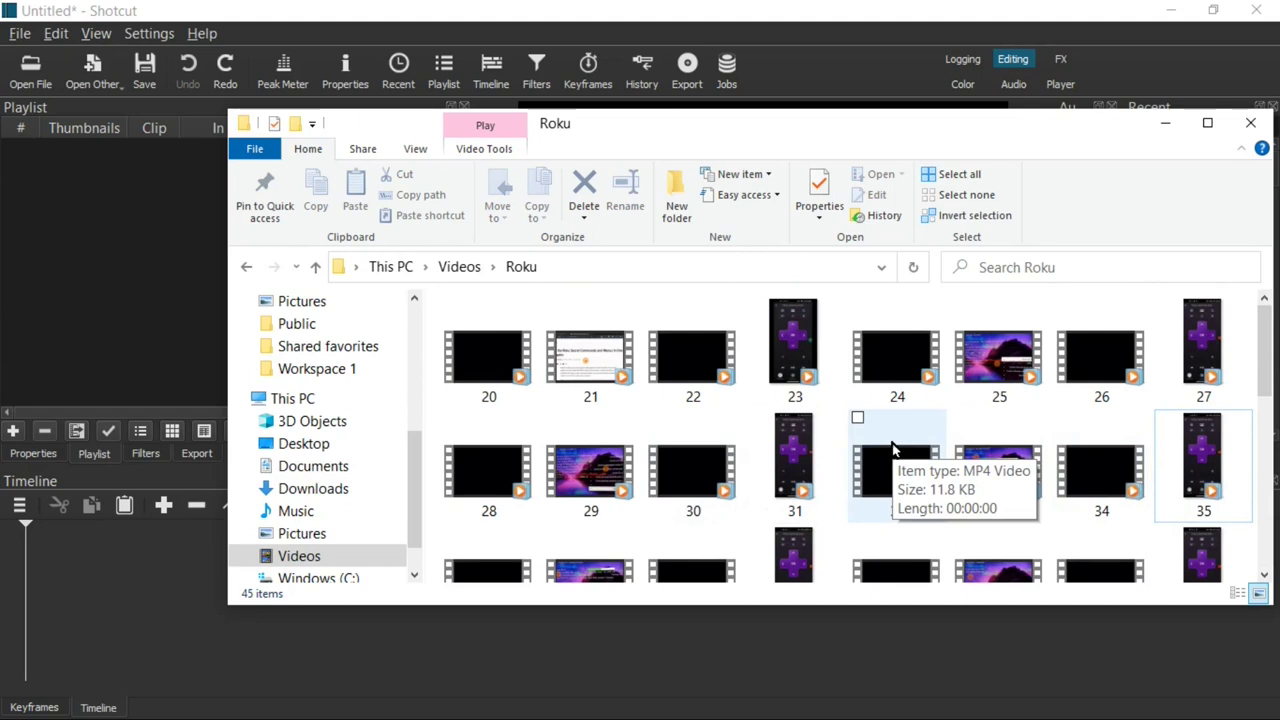
{"action": "left_click_drag", "start_coordinate": [1265, 345], "coordinate": [1266, 430]}
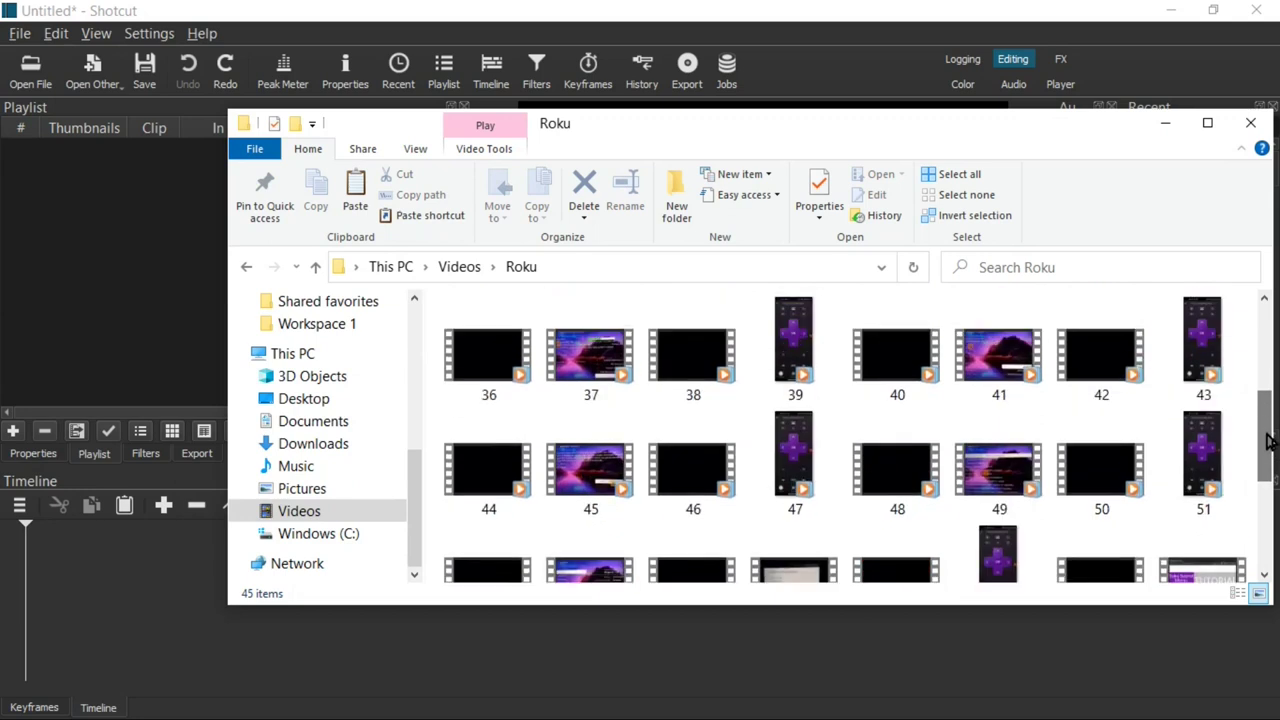
{"action": "left_click", "coordinate": [958, 175]}
{"action": "left_click_drag", "start_coordinate": [1266, 434], "coordinate": [1265, 543]}
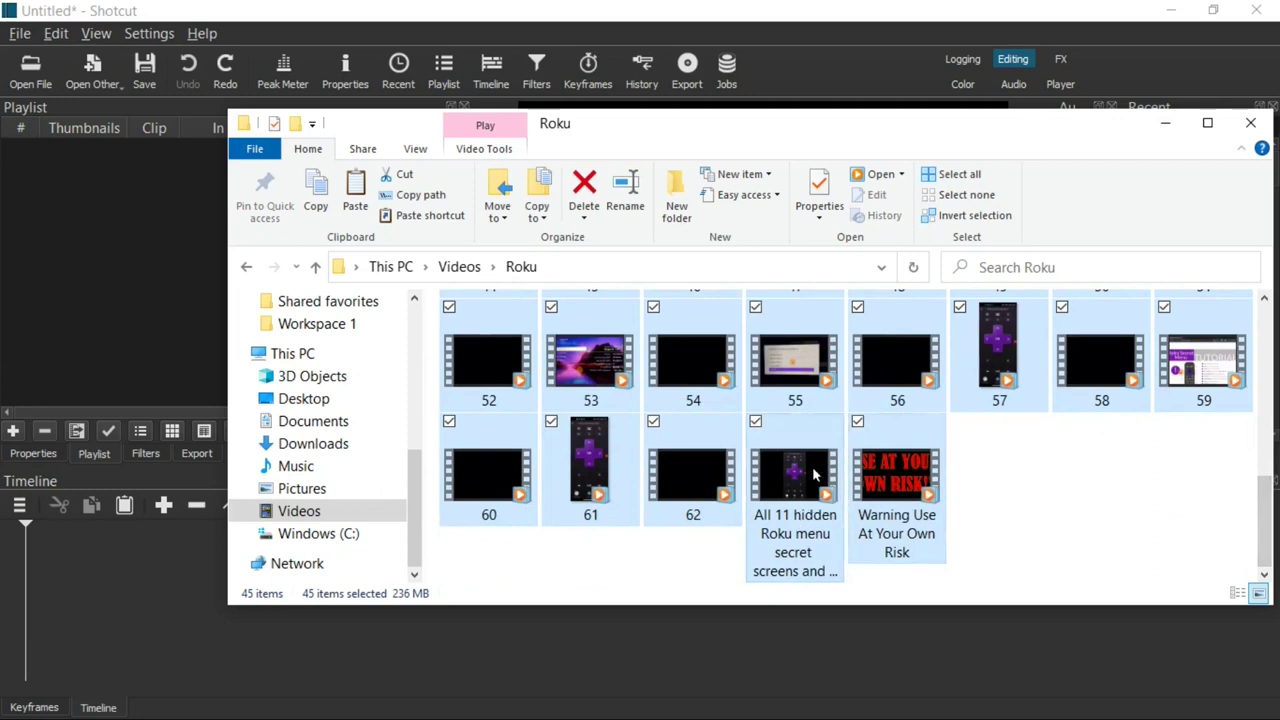
{"action": "left_click", "coordinate": [993, 477]}
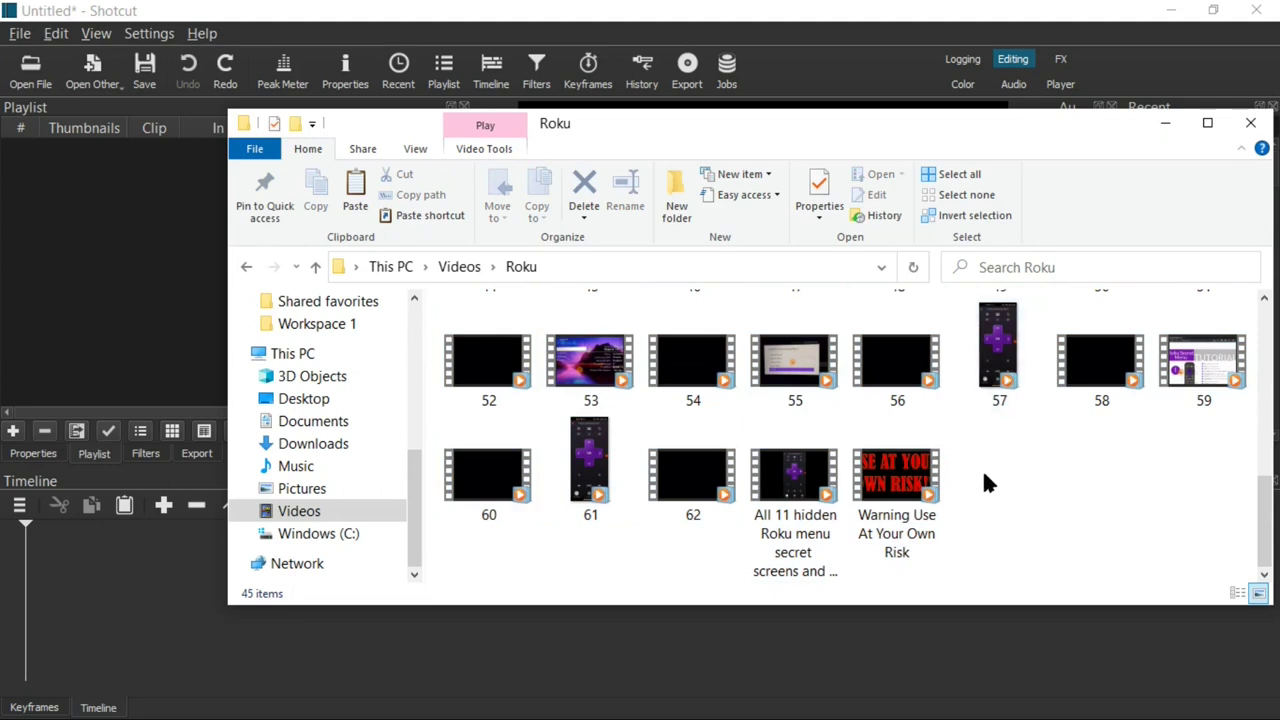
Step: Select only the numbered clips by selecting "All 11 hidden Roku menu secret screens" and "Warning Use At Your Own Risk" and inverting the selection
{"action": "left_click", "coordinate": [904, 480]}
{"action": "left_click", "coordinate": [795, 475], "text": "ctrl"}
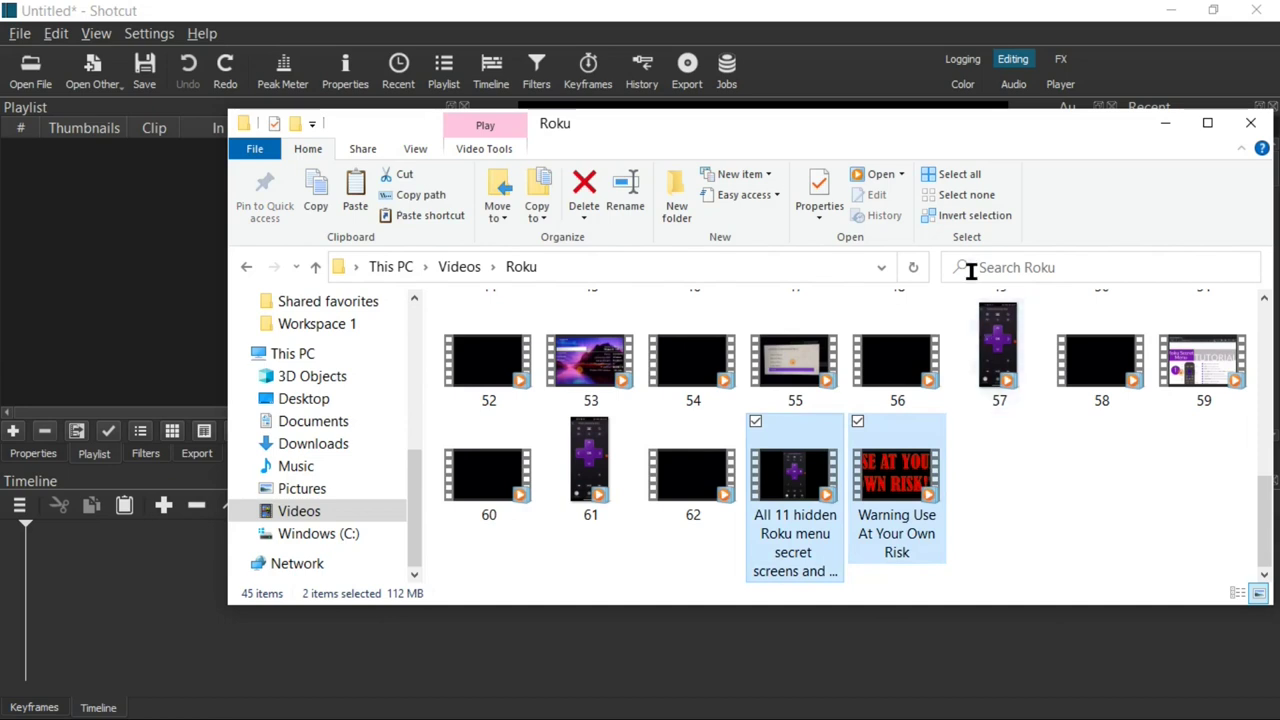
{"action": "left_click", "coordinate": [963, 218]}
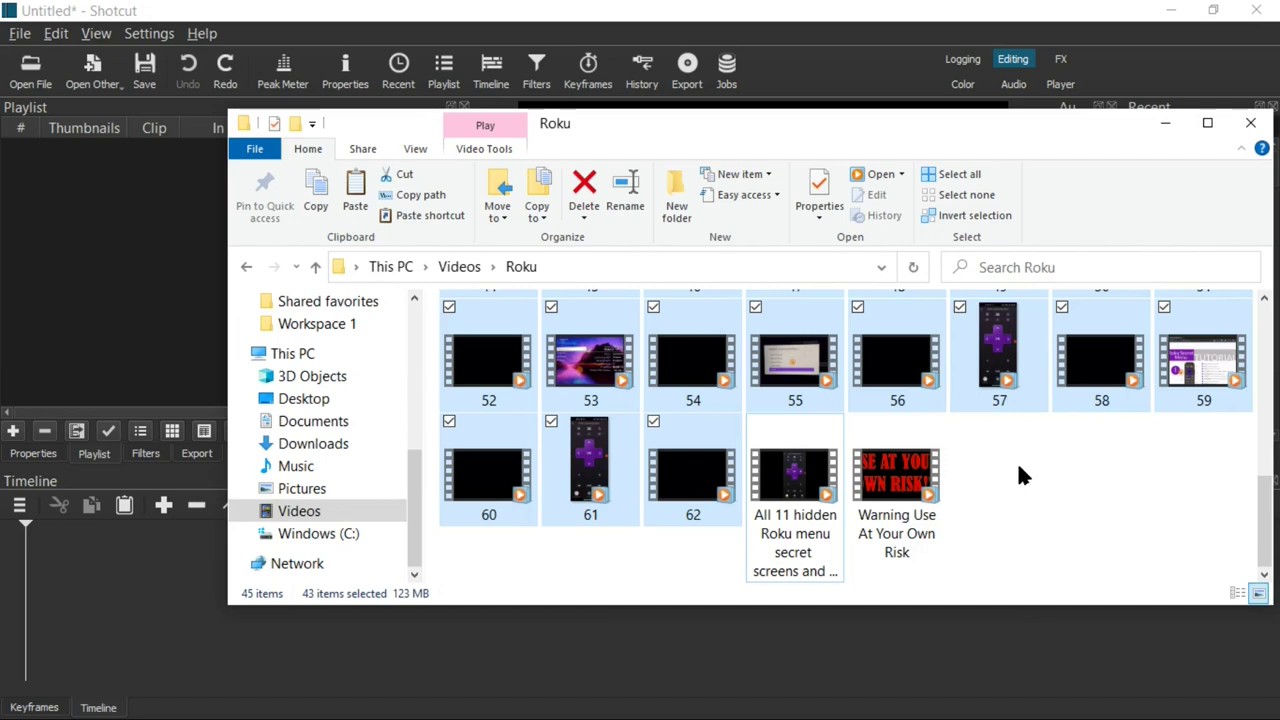
{"action": "left_click_drag", "start_coordinate": [897, 346], "coordinate": [1052, 536]}
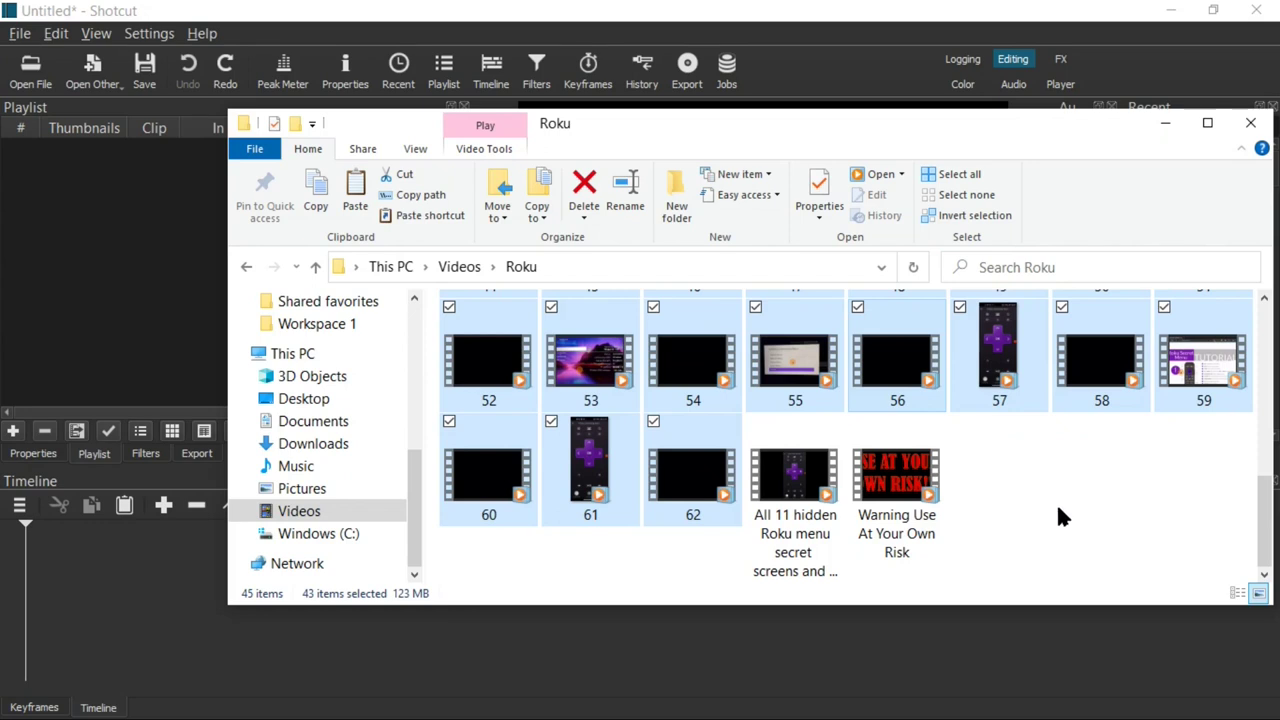
{"action": "left_click_drag", "start_coordinate": [895, 350], "coordinate": [344, 366]}
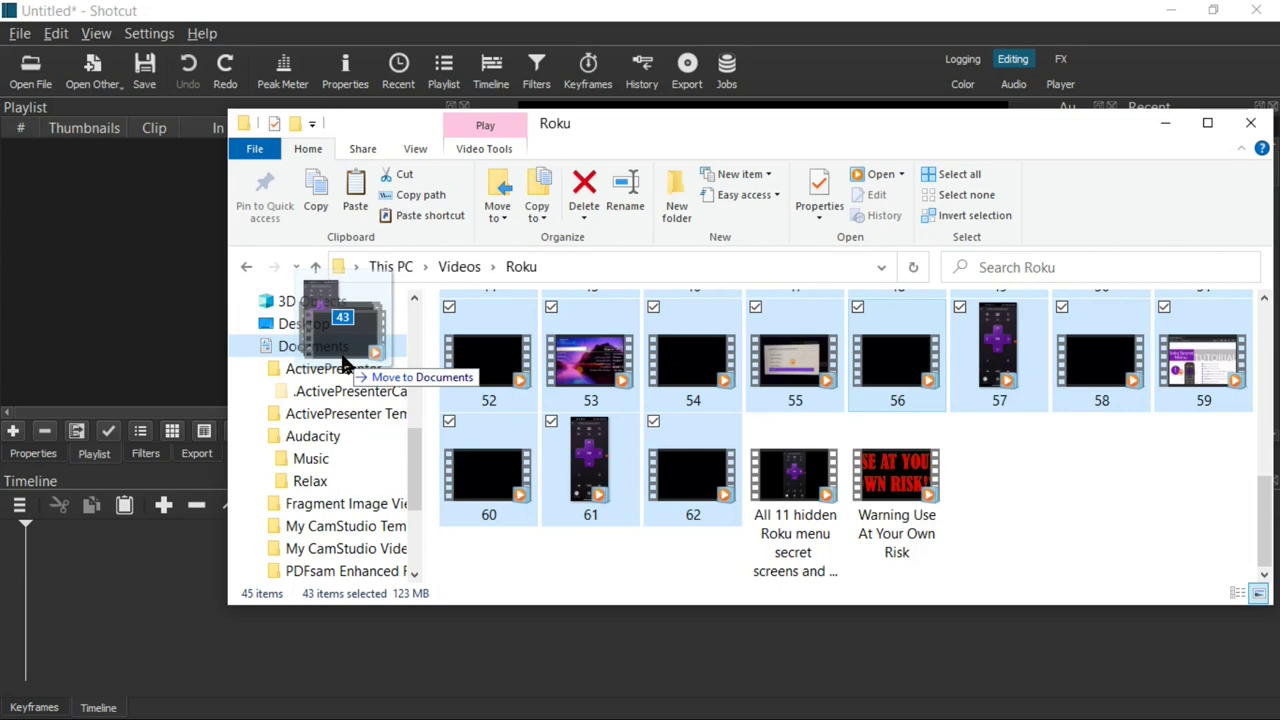
{"action": "left_click_drag", "start_coordinate": [343, 366], "coordinate": [1052, 508]}
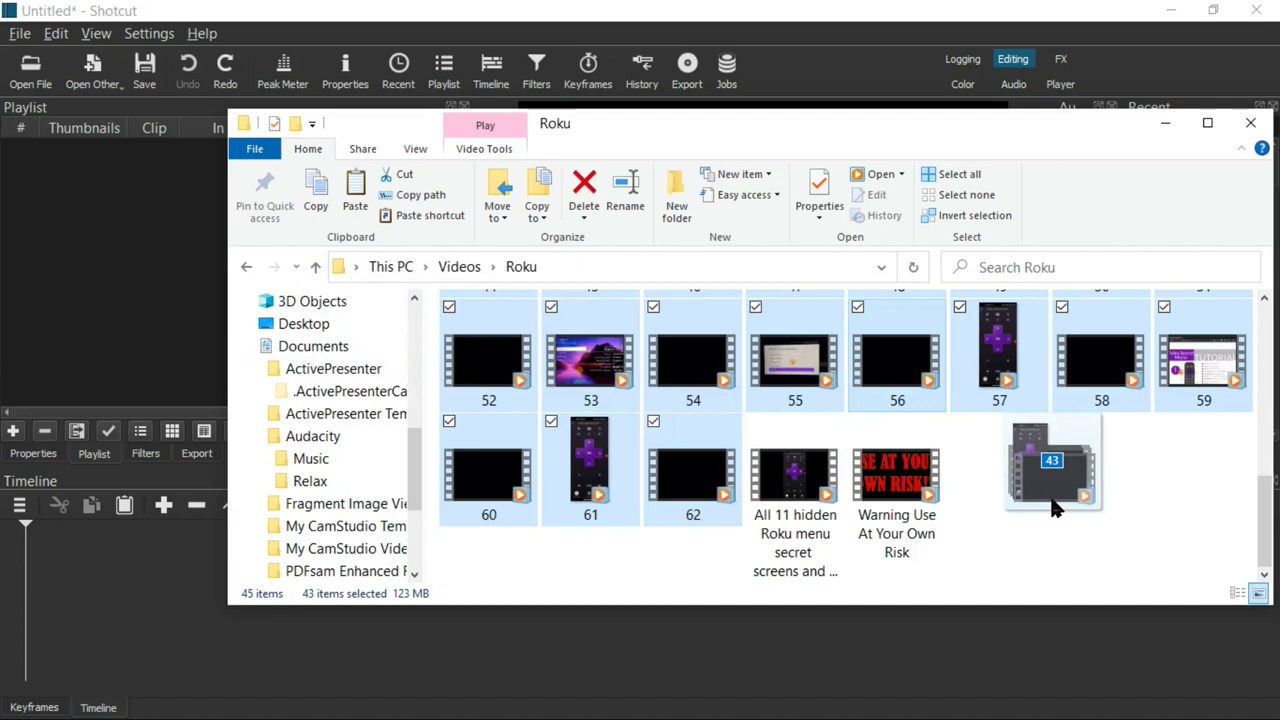
{"action": "left_click_drag", "start_coordinate": [1052, 508], "coordinate": [1051, 508]}
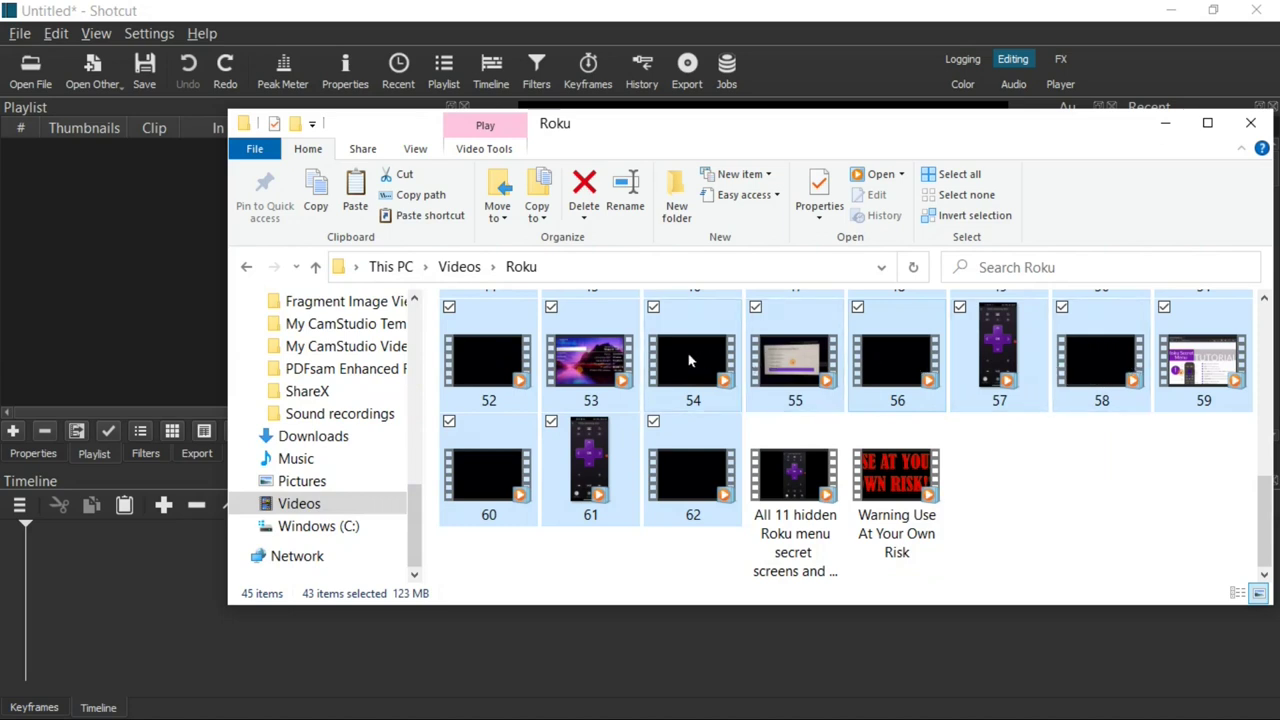
Step: Try adding the selected clips to the timeline with clip 54 as the grabbed file, and undo the addition
{"action": "left_click_drag", "start_coordinate": [688, 360], "coordinate": [163, 636]}
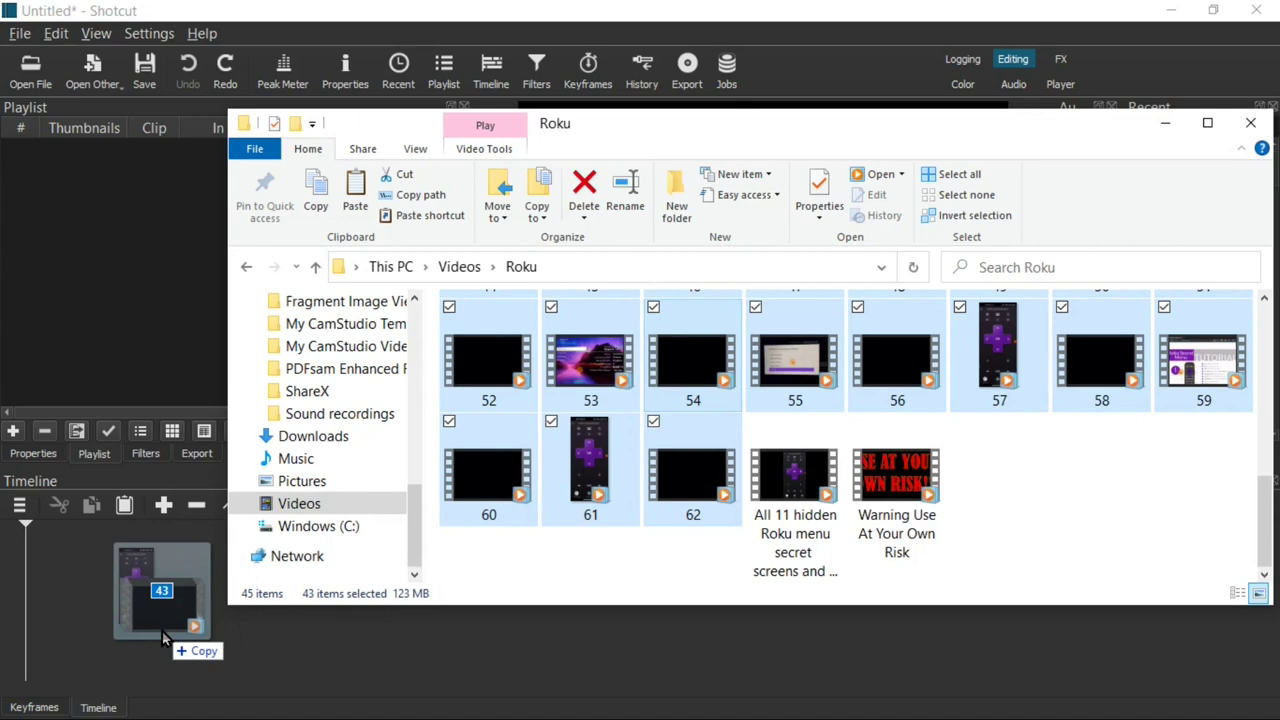
{"action": "left_click_drag", "start_coordinate": [162, 631], "coordinate": [162, 631]}
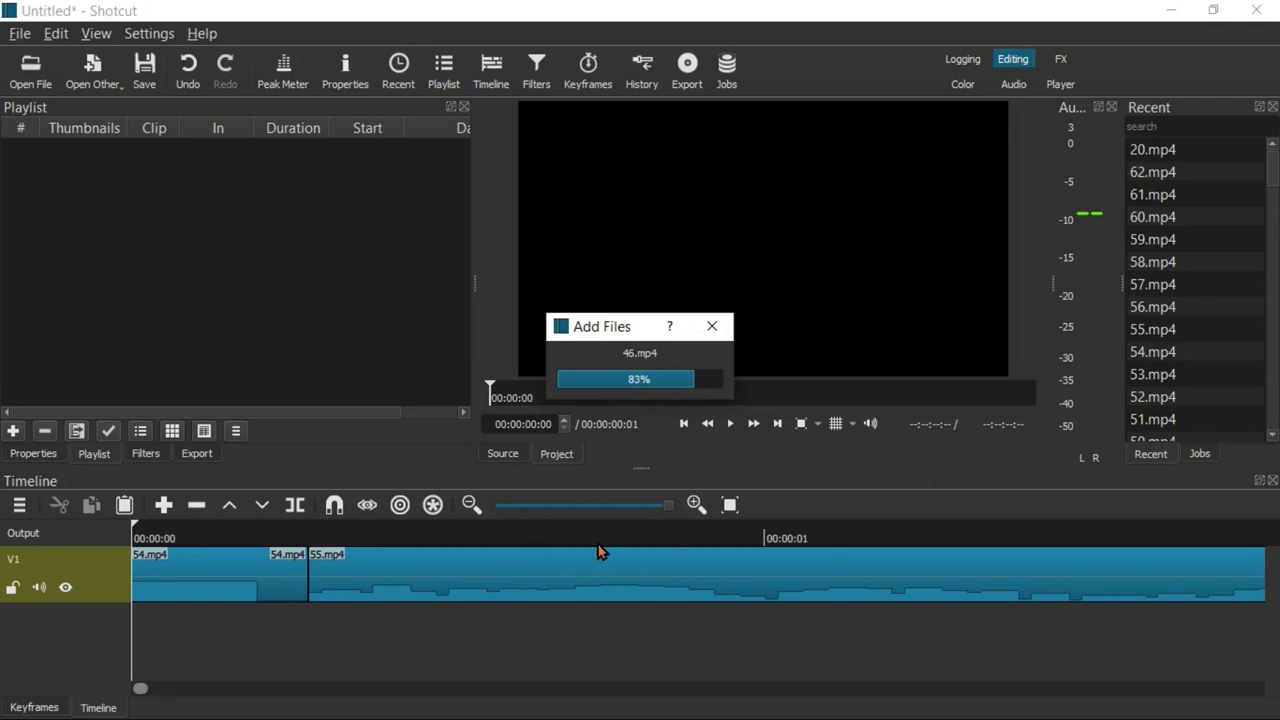
{"action": "left_click", "coordinate": [189, 87]}
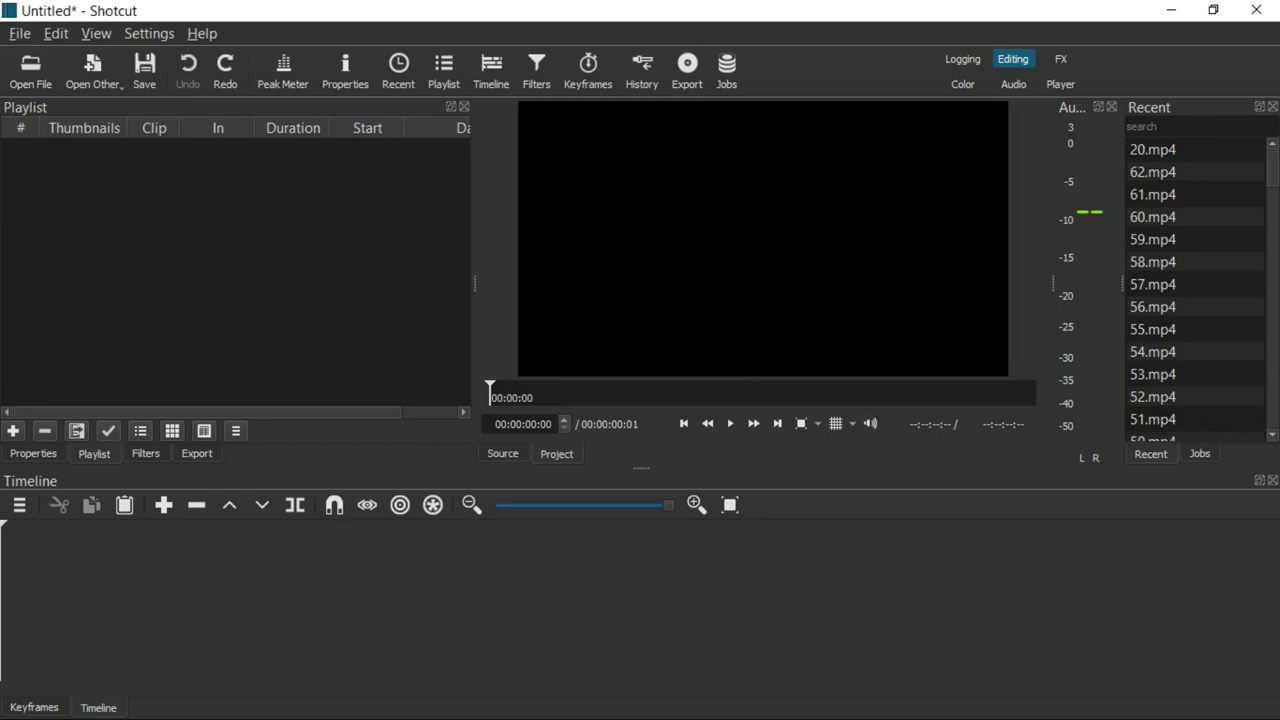
Step: Return to the Roku folder, try adding the selected clips to the timeline with clip 31 as the grabbed file, and undo it
{"action": "left_click", "coordinate": [590, 706]}
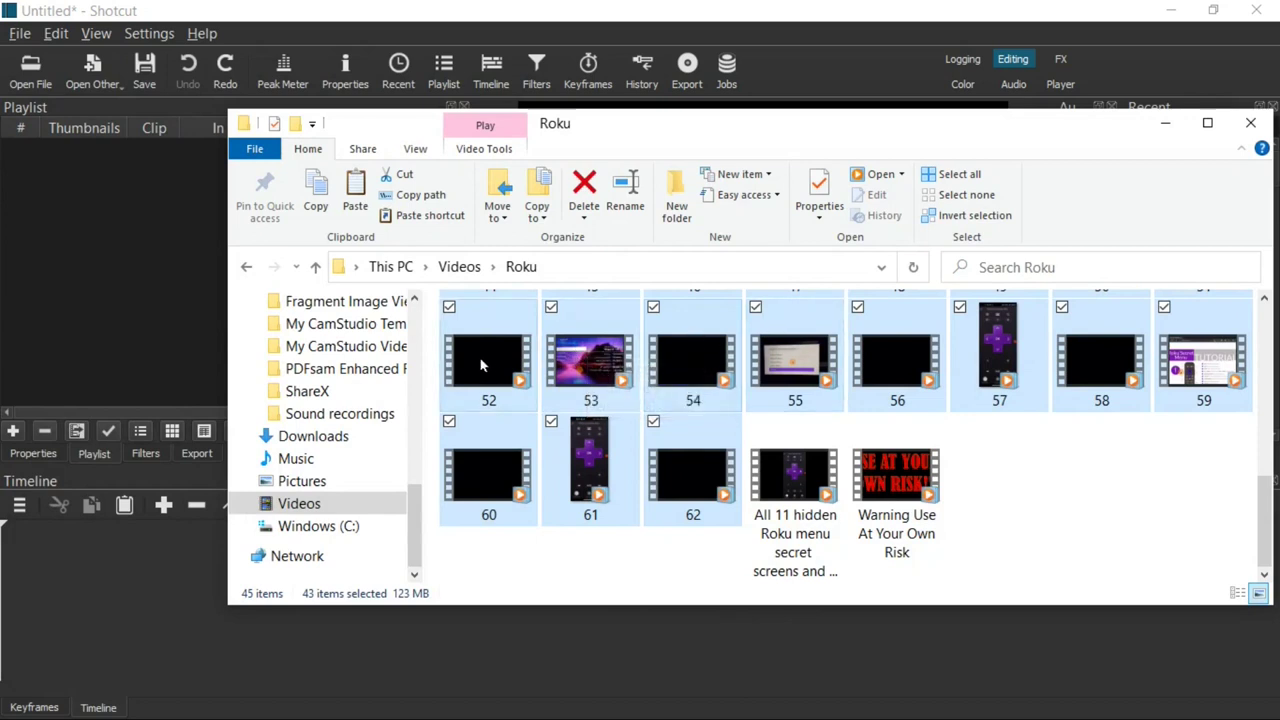
{"action": "left_click_drag", "start_coordinate": [481, 366], "coordinate": [1084, 582]}
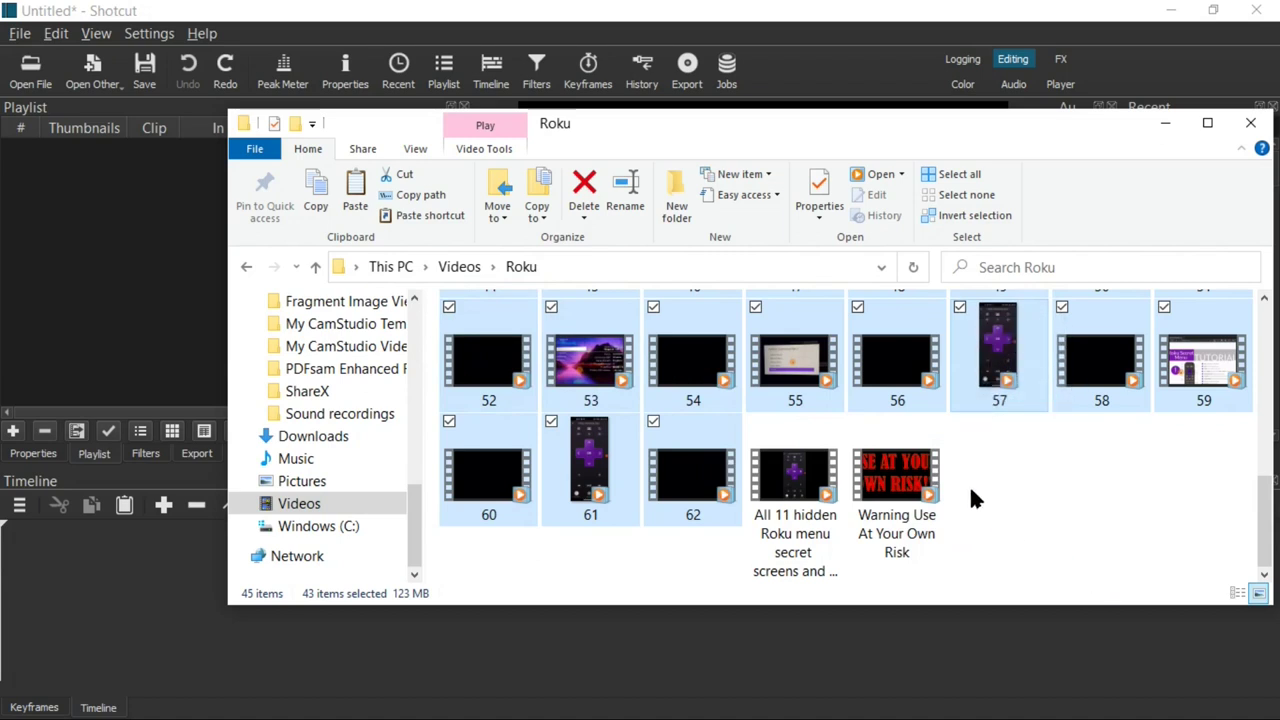
{"action": "scroll", "coordinate": [772, 365], "scroll_direction": "up", "scroll_amount": 4}
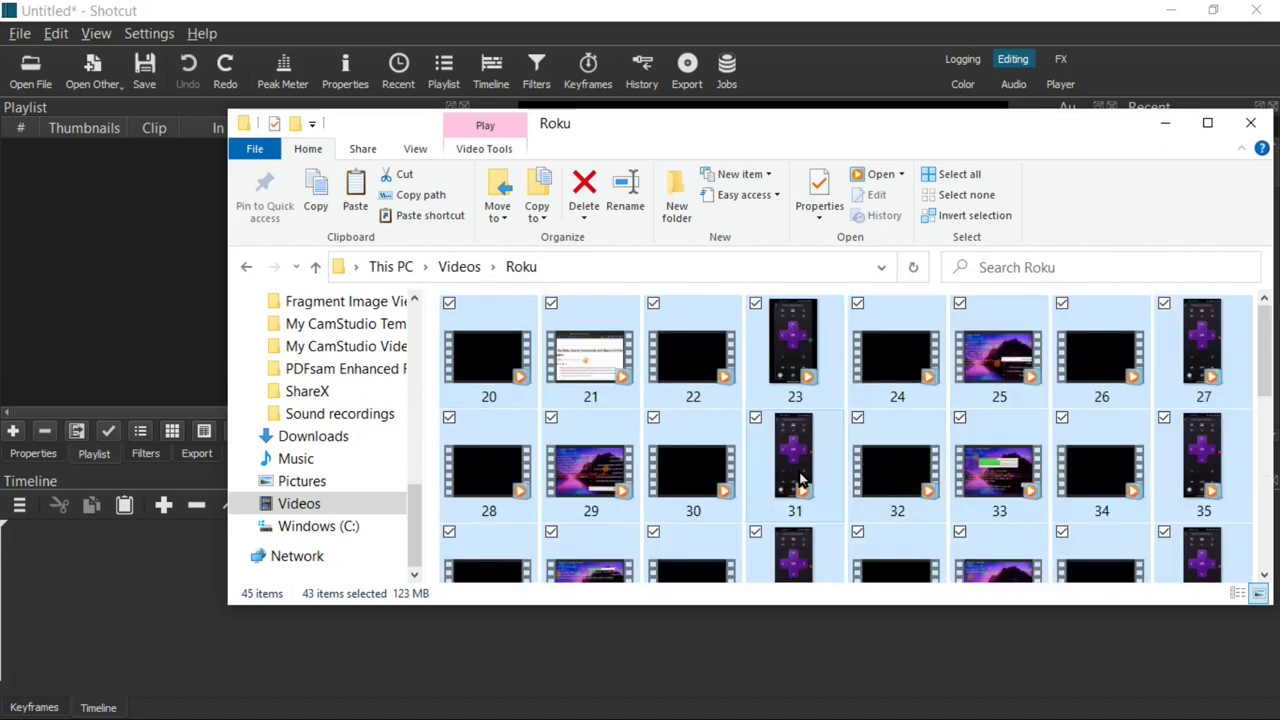
{"action": "left_click_drag", "start_coordinate": [793, 455], "coordinate": [143, 635]}
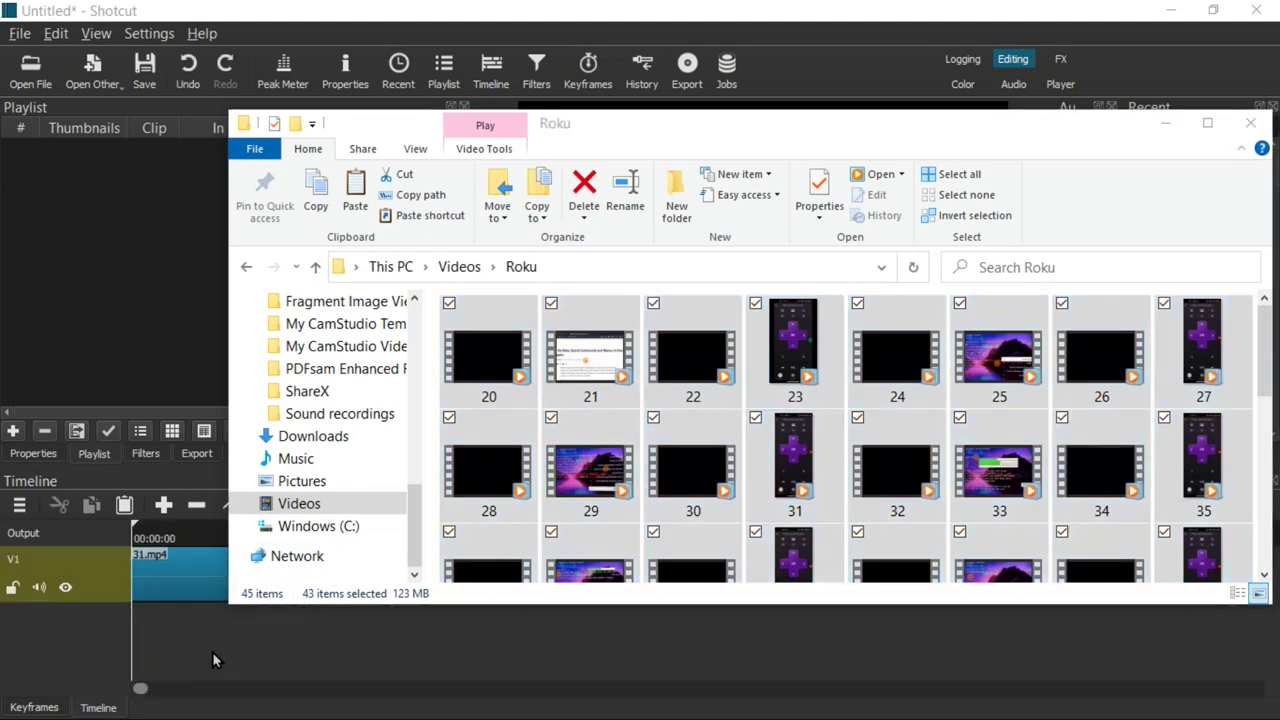
{"action": "left_click", "coordinate": [150, 585]}
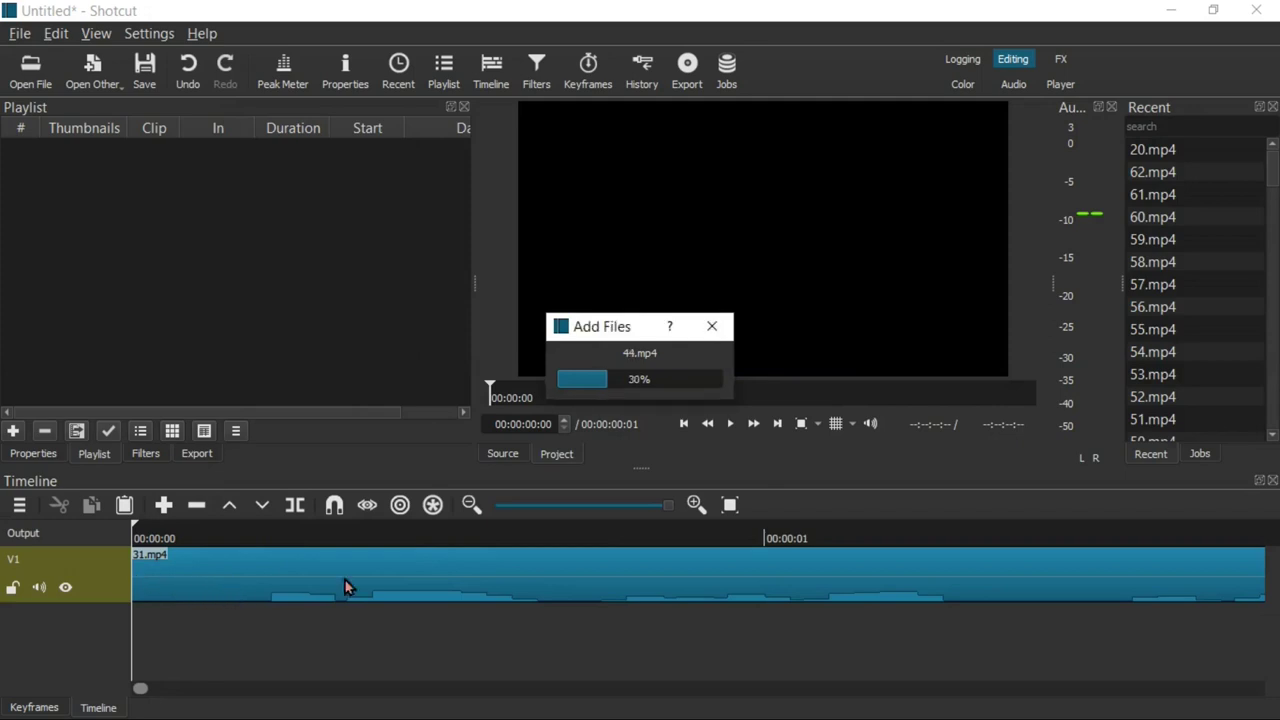
{"action": "left_click_drag", "start_coordinate": [583, 505], "coordinate": [503, 505]}
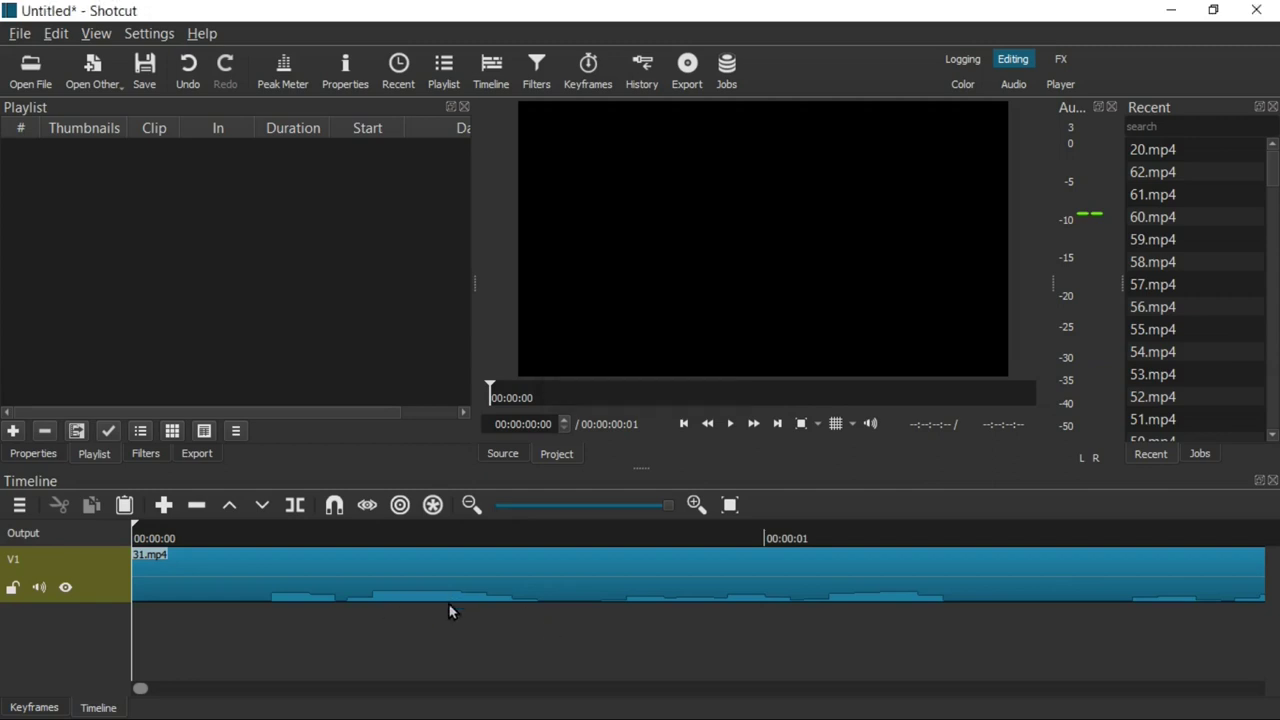
{"action": "left_click", "coordinate": [190, 75]}
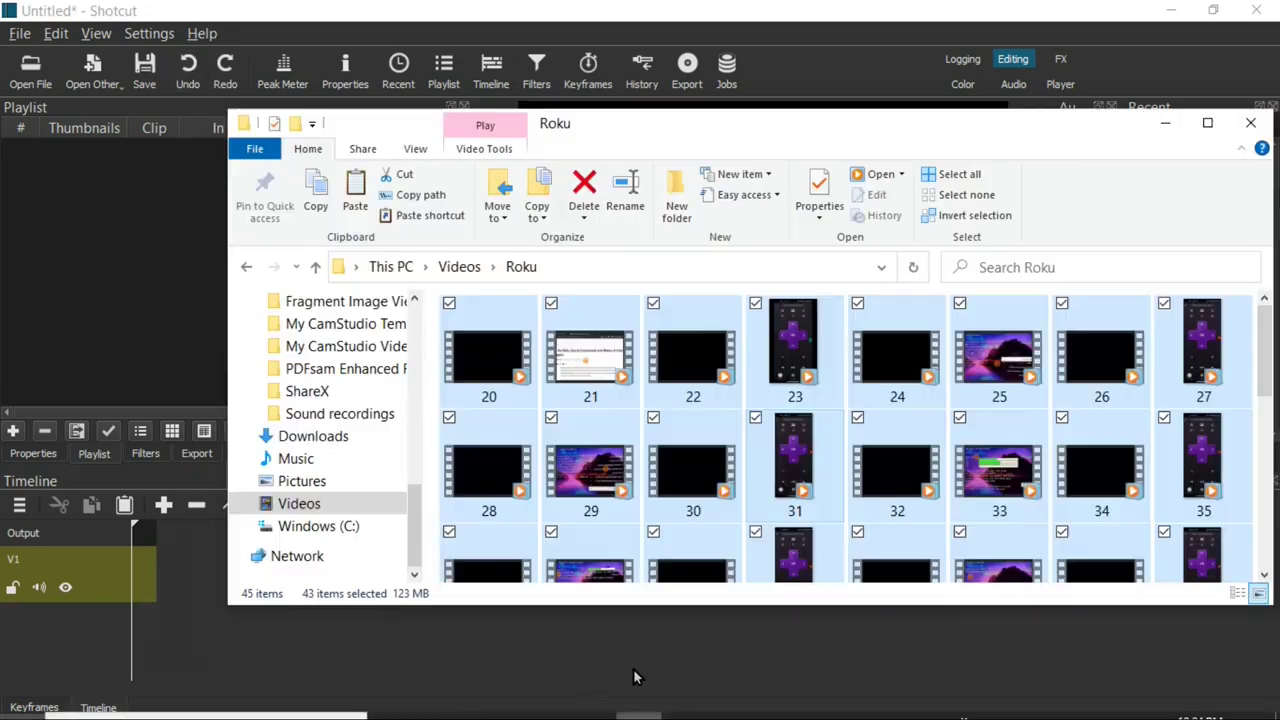
Step: Add the selected clips from the Roku folder to the timeline with clip 20 as the grabbed file
{"action": "left_click", "coordinate": [585, 712]}
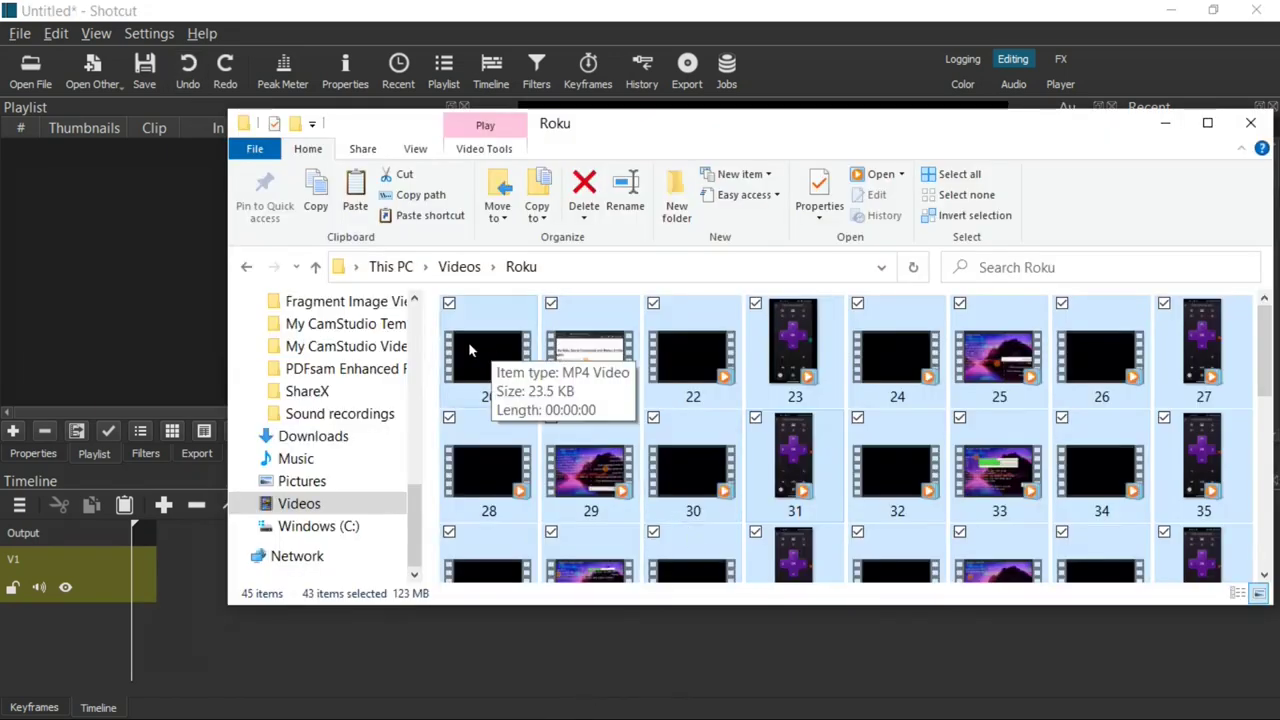
{"action": "left_click_drag", "start_coordinate": [468, 347], "coordinate": [185, 658]}
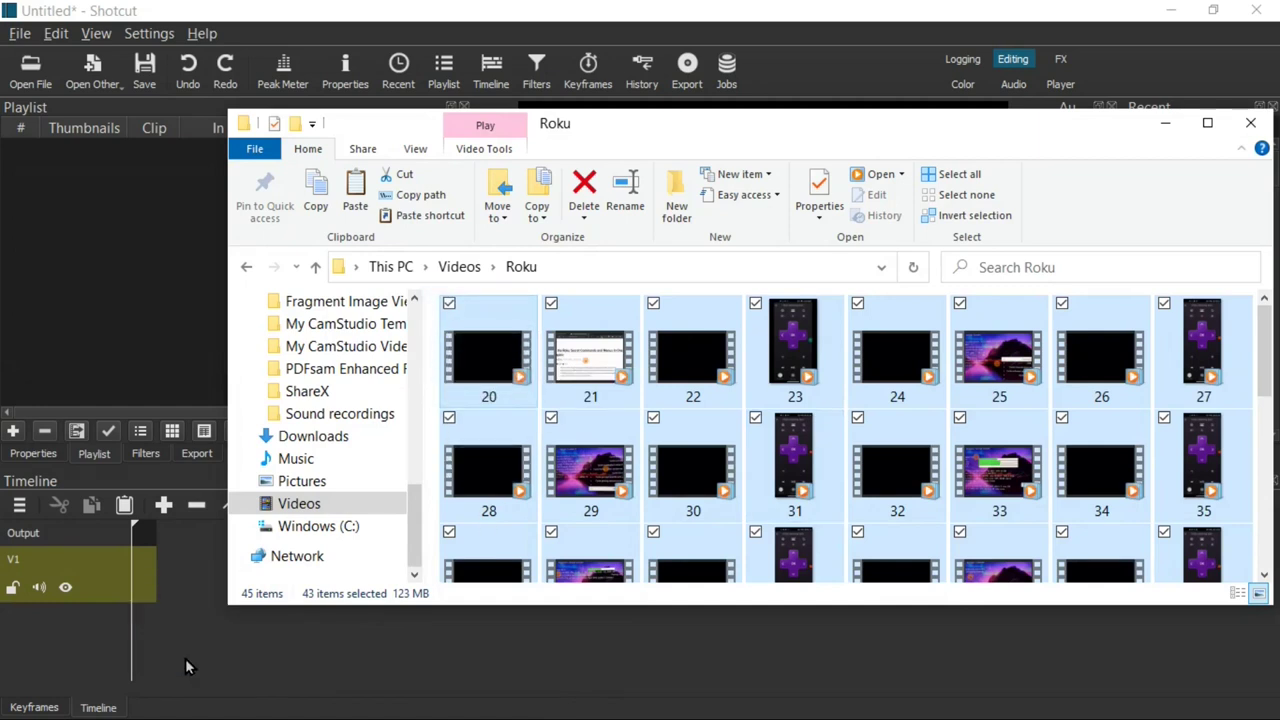
{"action": "left_click", "coordinate": [388, 641]}
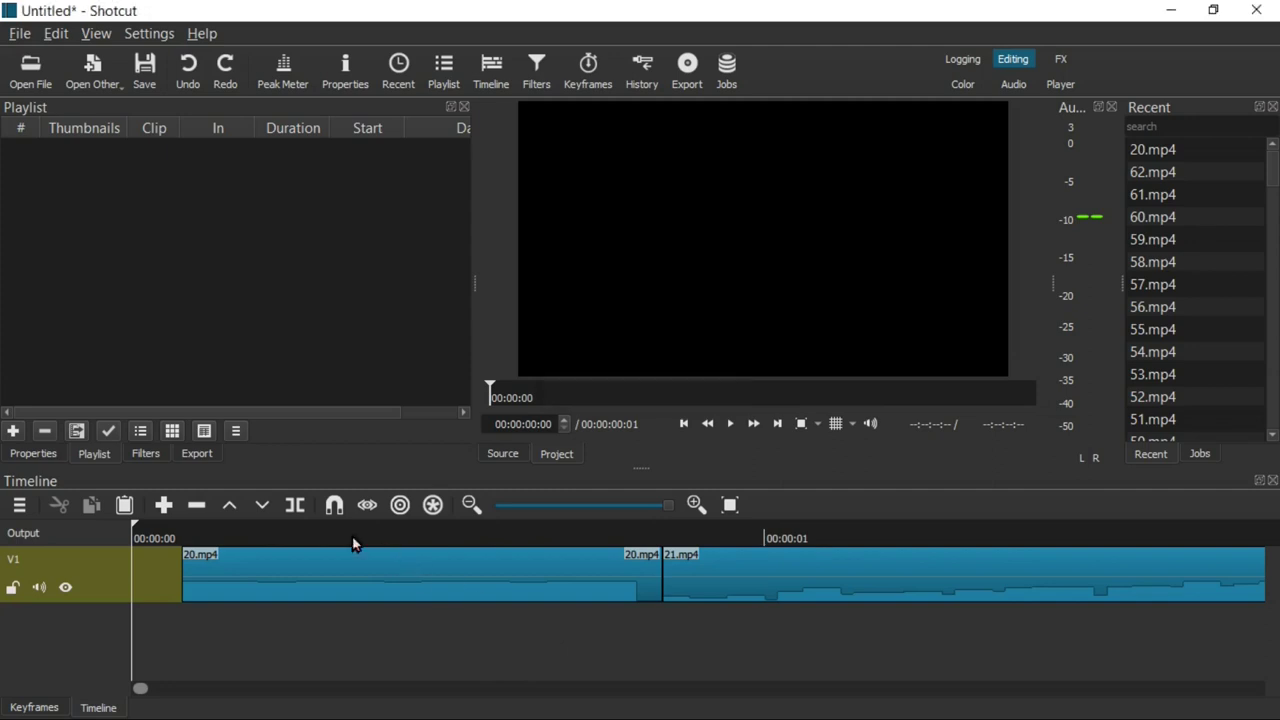
Step: Remove the gap before 20.mp4 on track V1, and try timeline snapping on and off
{"action": "left_click", "coordinate": [334, 507]}
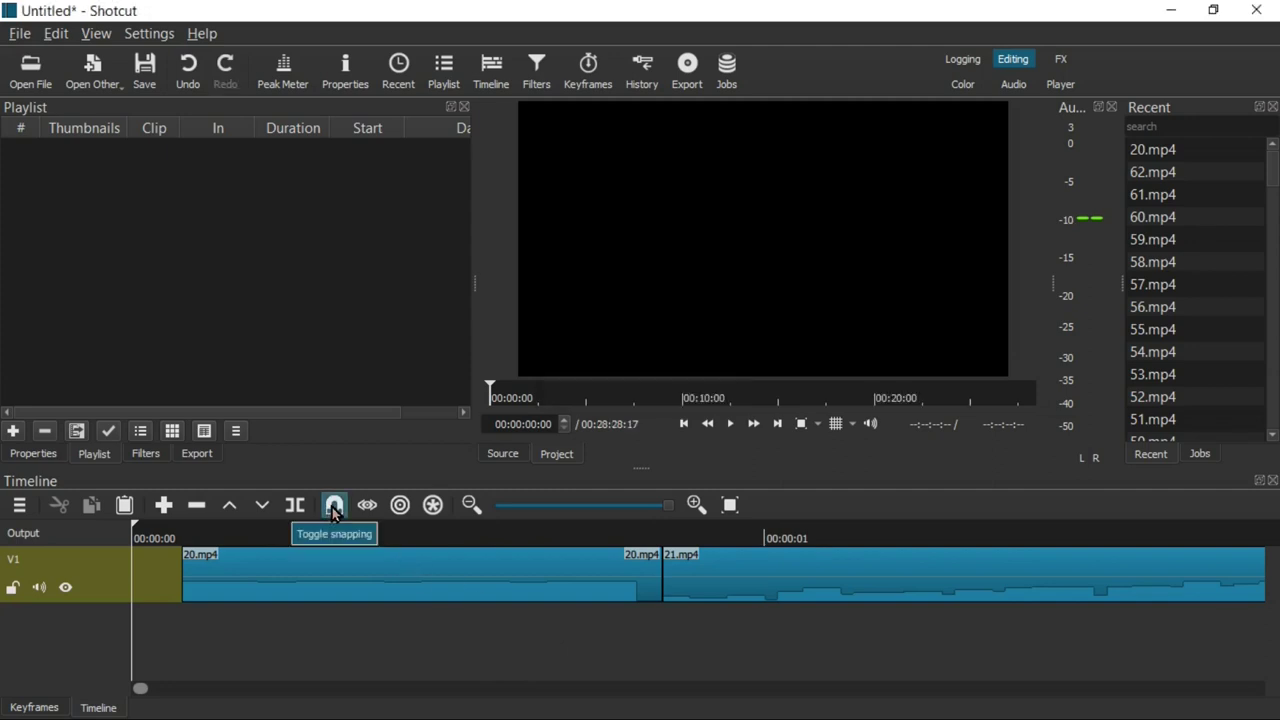
{"action": "right_click", "coordinate": [150, 575]}
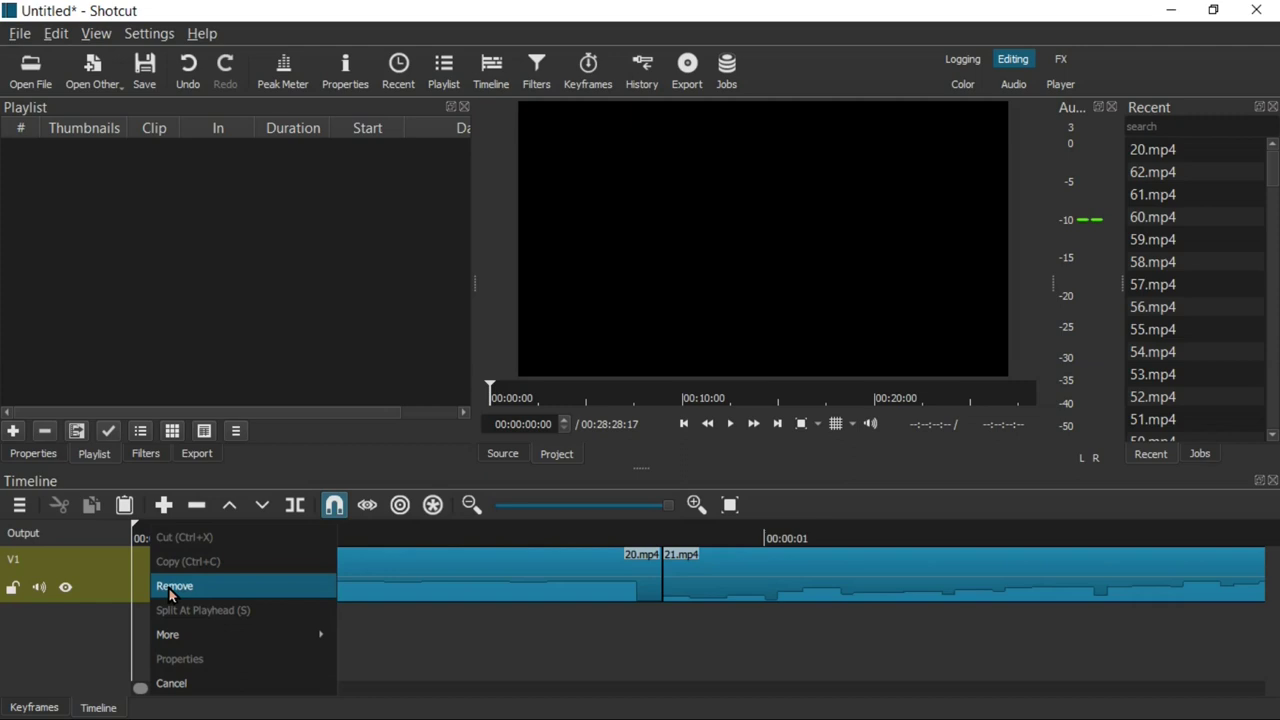
{"action": "left_click", "coordinate": [172, 586]}
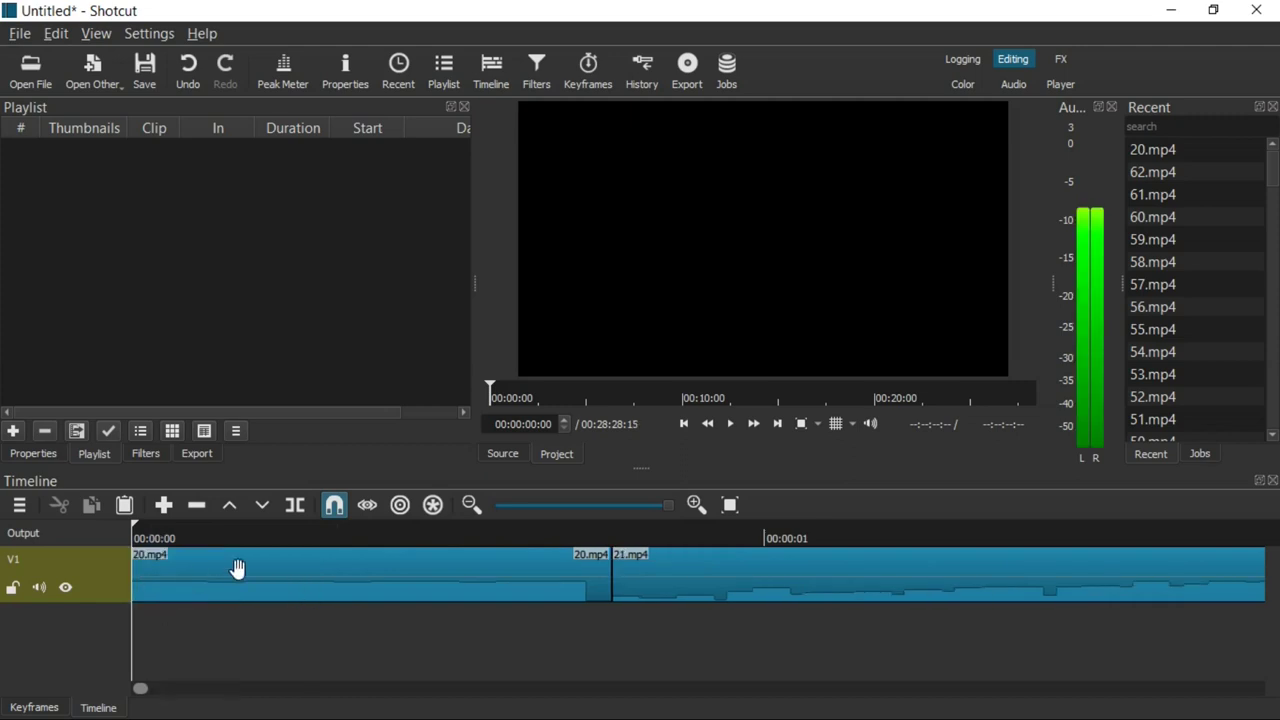
{"action": "left_click", "coordinate": [336, 508]}
{"action": "left_click", "coordinate": [334, 505]}
{"action": "left_click", "coordinate": [334, 505]}
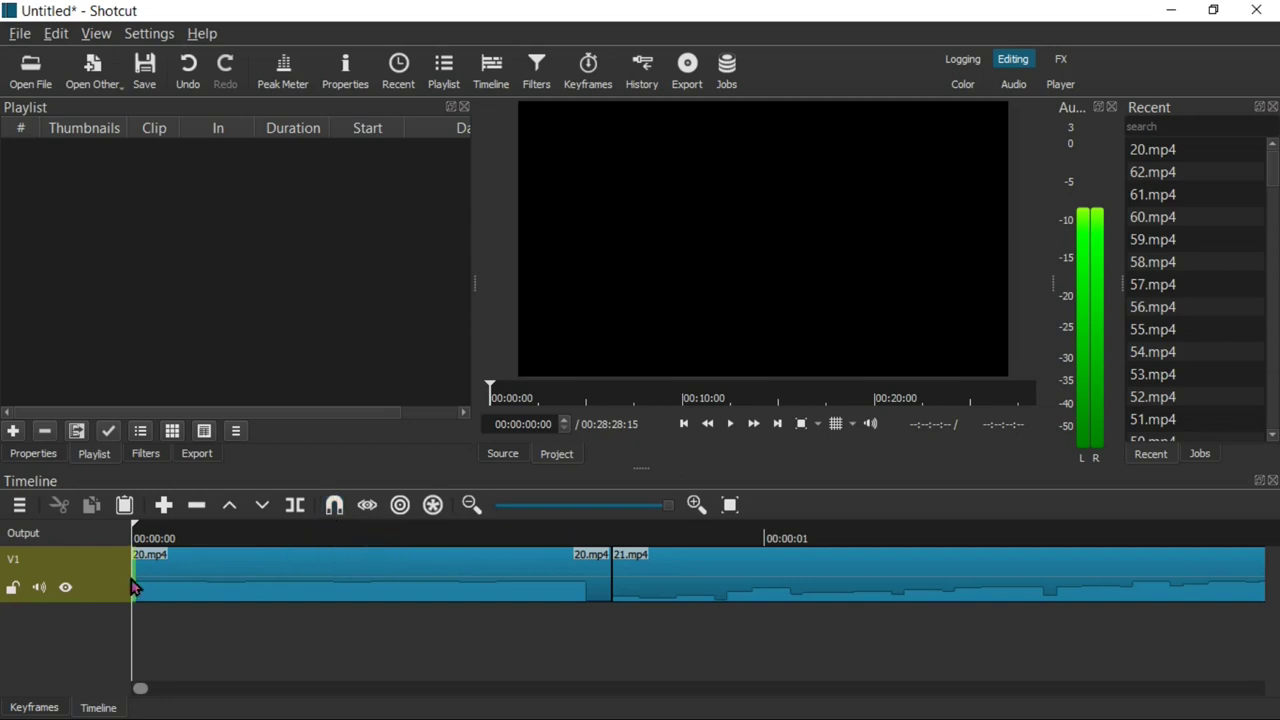
Step: Undo the gap removal and the addition of the clips until the timeline is empty
{"action": "left_click", "coordinate": [189, 72]}
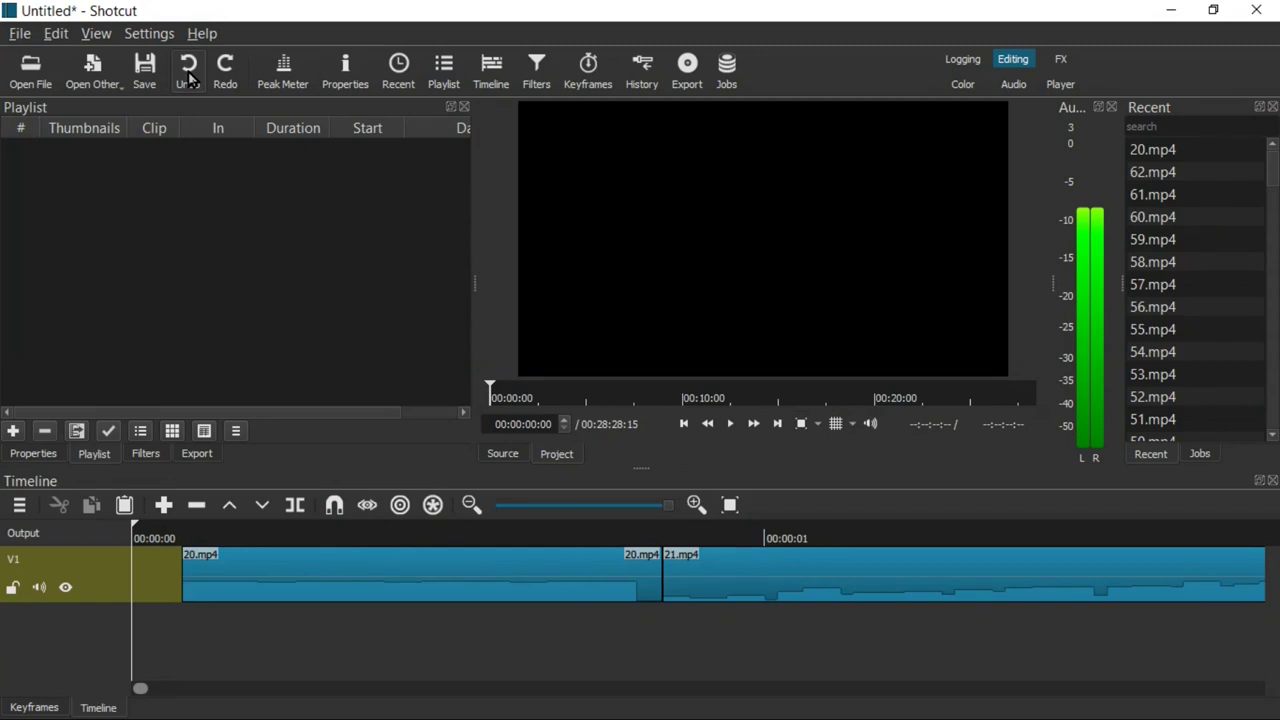
{"action": "left_click", "coordinate": [189, 72]}
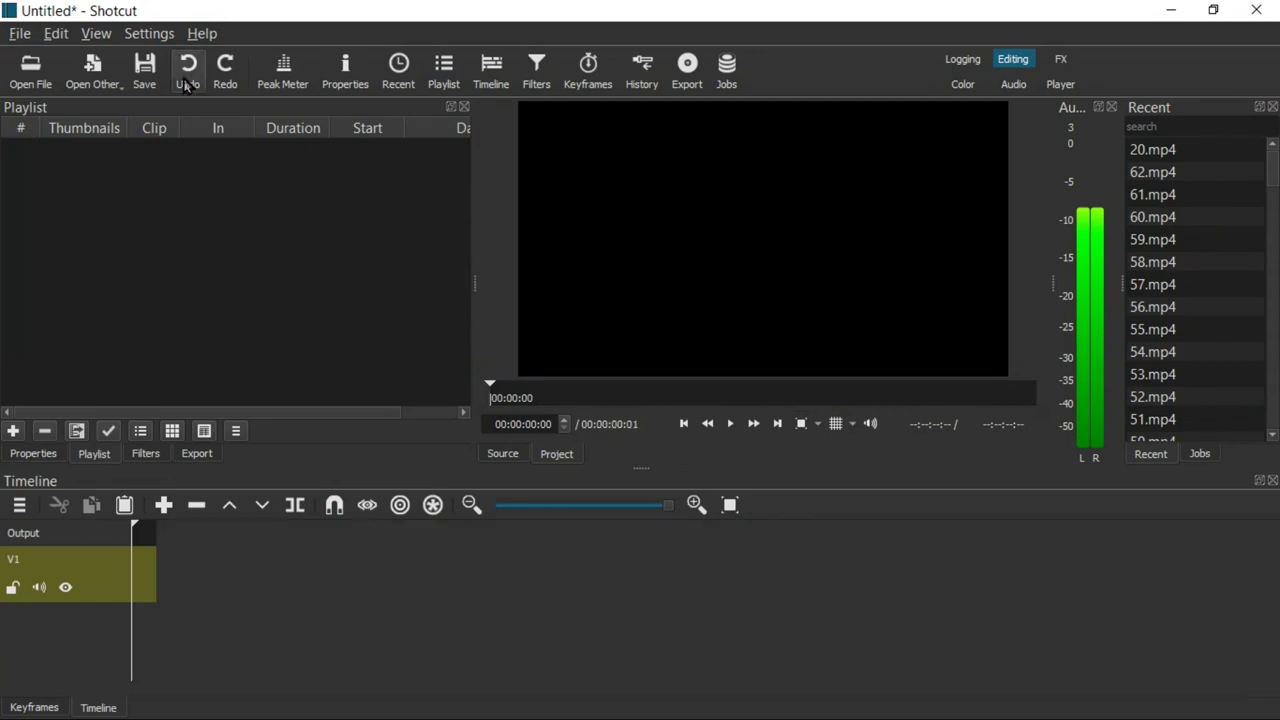
{"action": "left_click", "coordinate": [189, 80]}
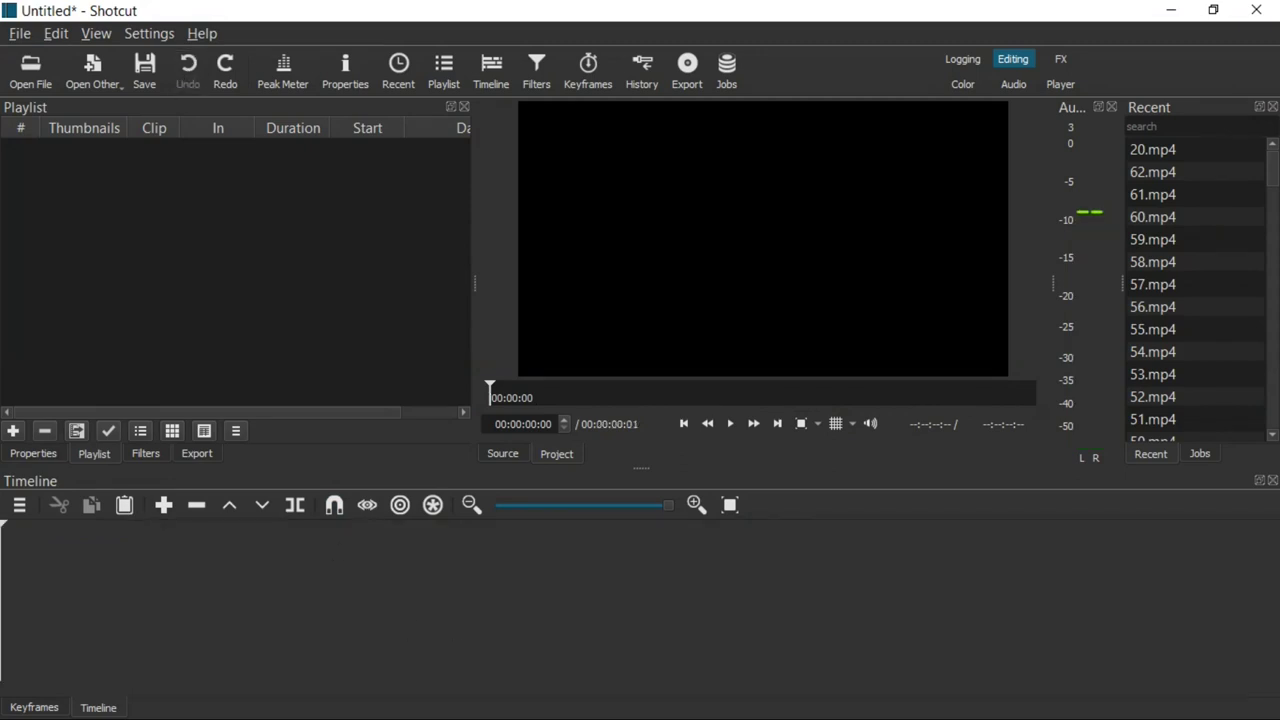
Step: Show the playlist and add the selected Roku clips 20 to 62 to it with clip 20 as the grabbed file
{"action": "left_click", "coordinate": [460, 717]}
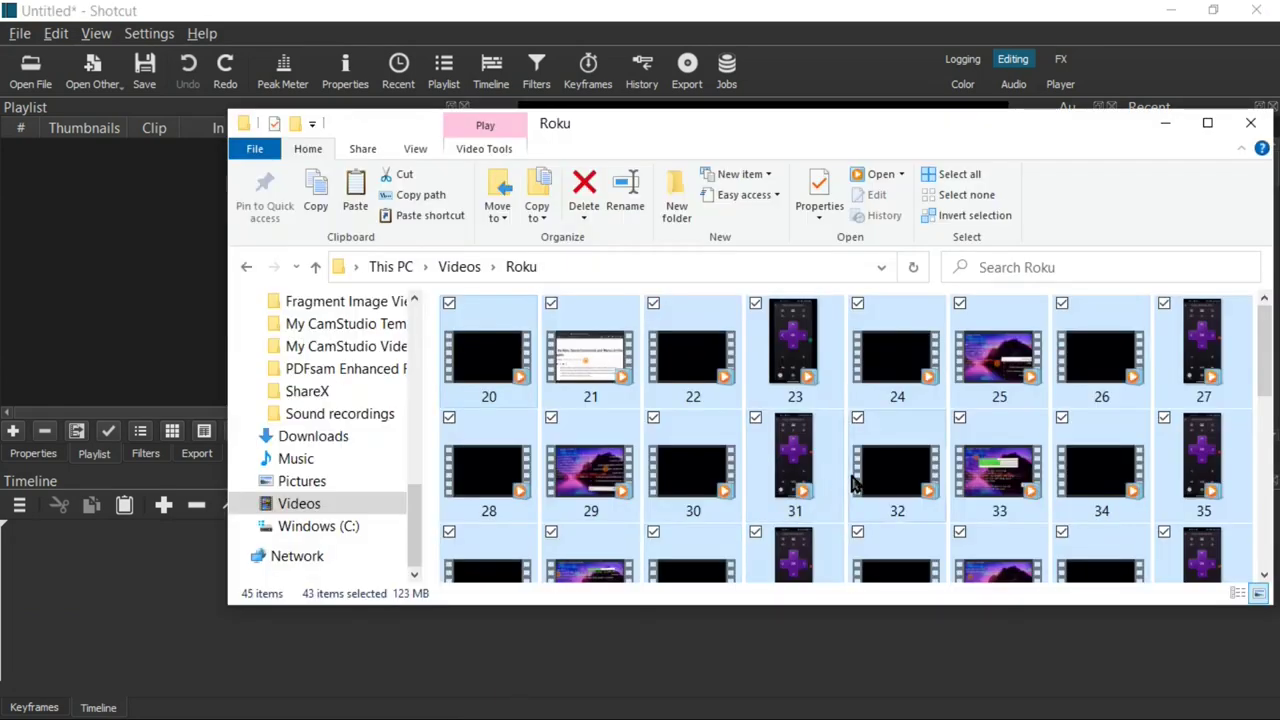
{"action": "left_click", "coordinate": [112, 269]}
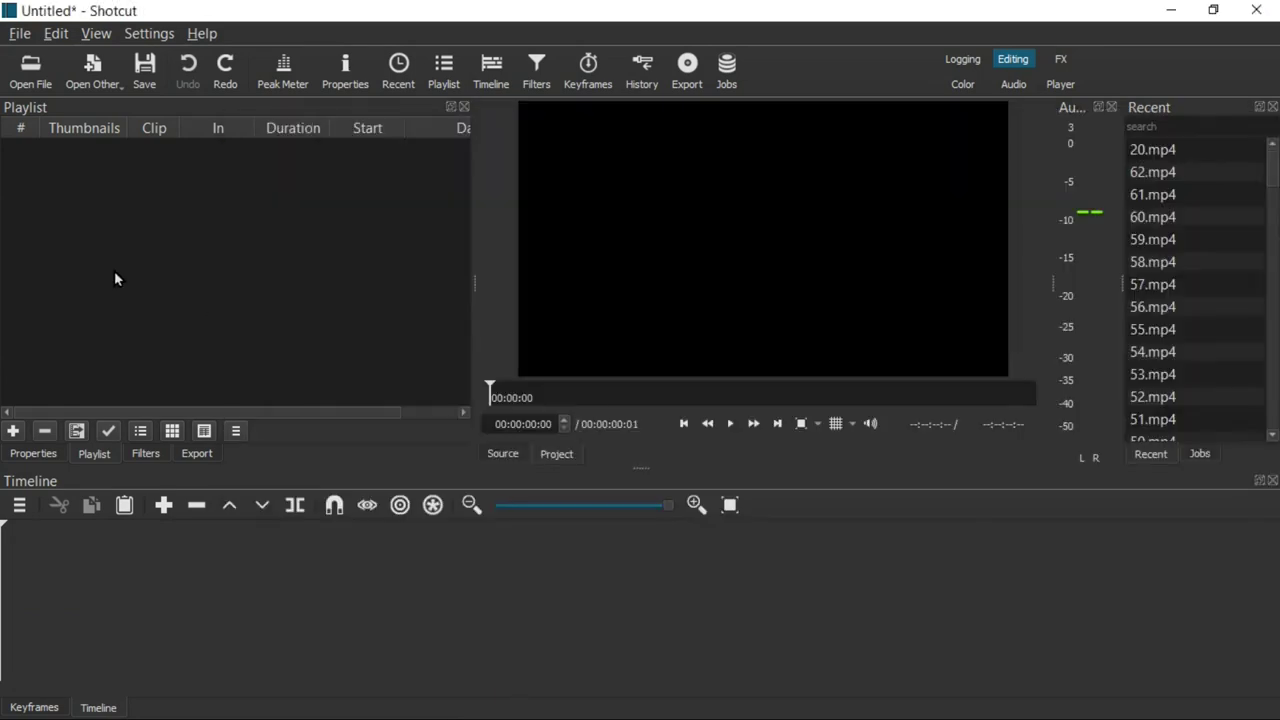
{"action": "left_click", "coordinate": [349, 80]}
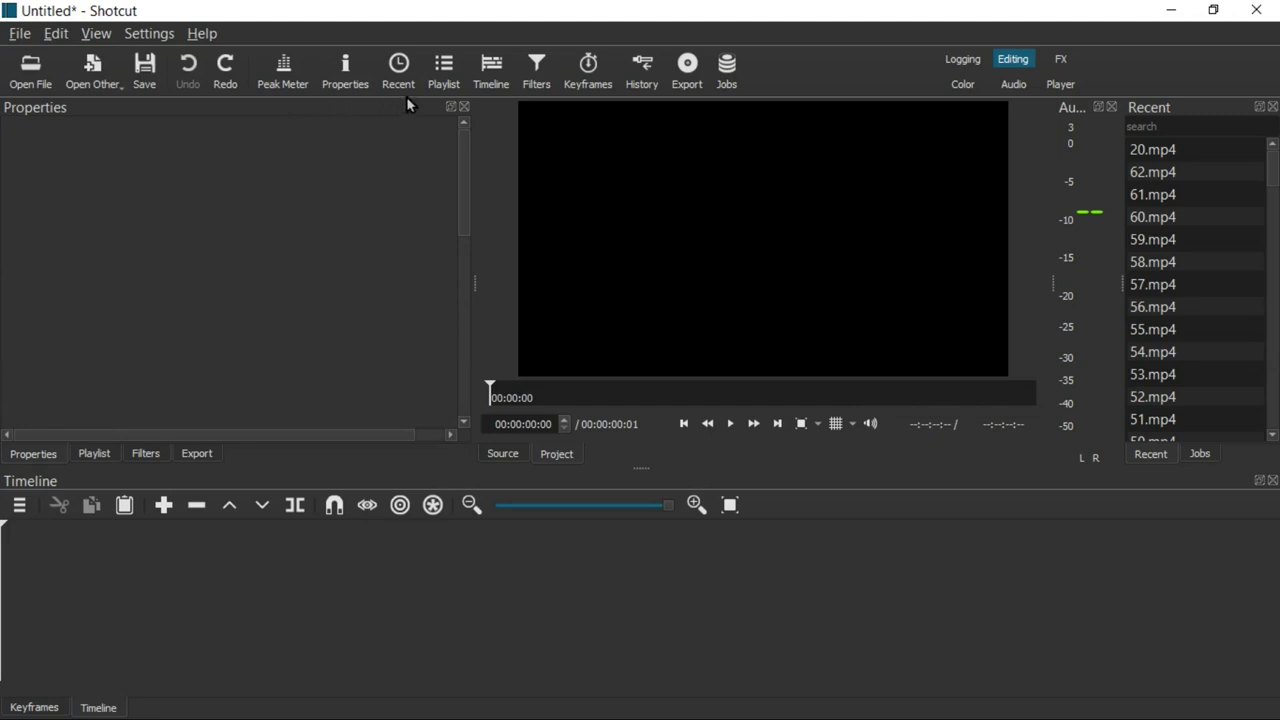
{"action": "left_click", "coordinate": [446, 80]}
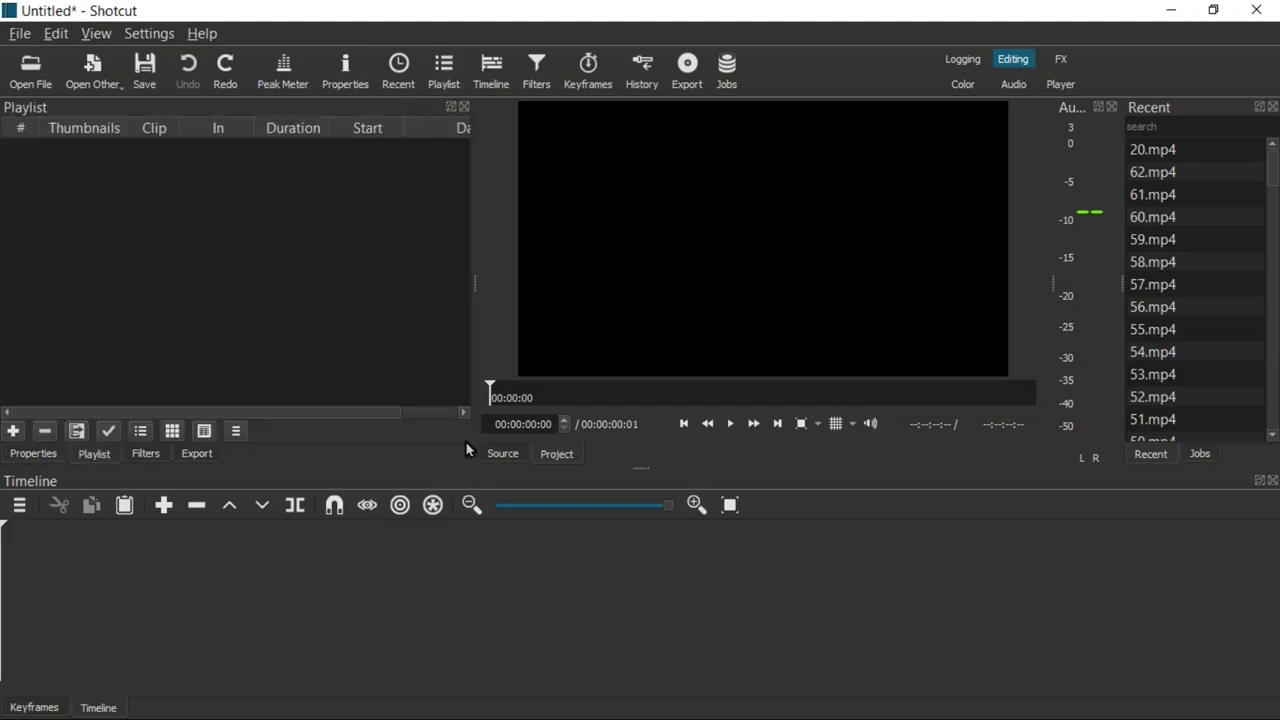
{"action": "left_click", "coordinate": [660, 712]}
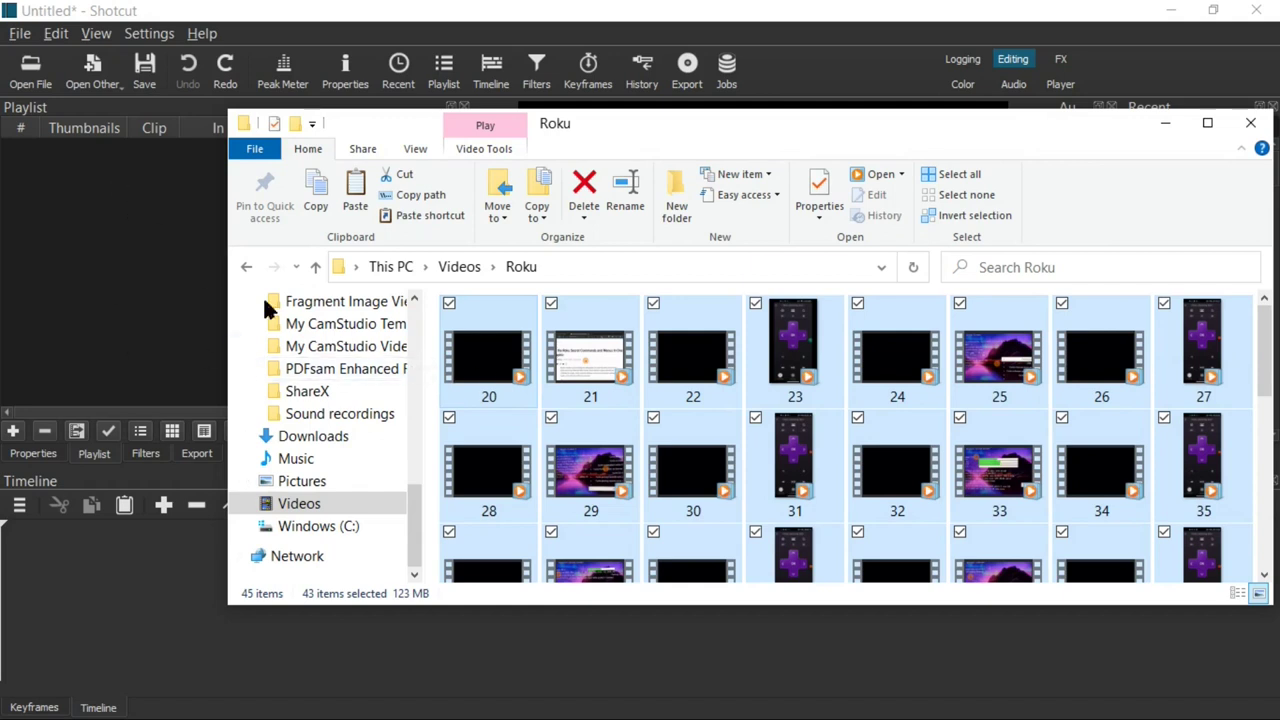
{"action": "left_click_drag", "start_coordinate": [512, 372], "coordinate": [109, 233]}
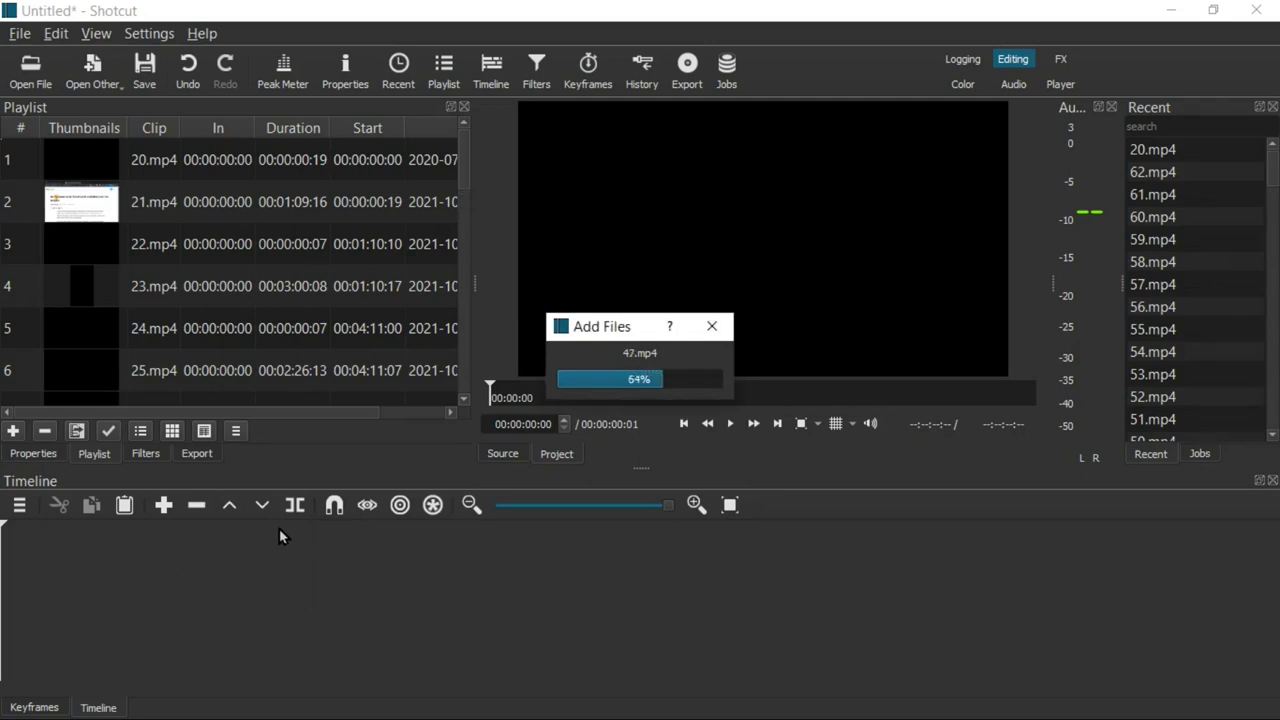
Step: Select all playlist clips from 20.mp4 to 62.mp4 and add them to the timeline together
{"action": "left_click", "coordinate": [157, 164]}
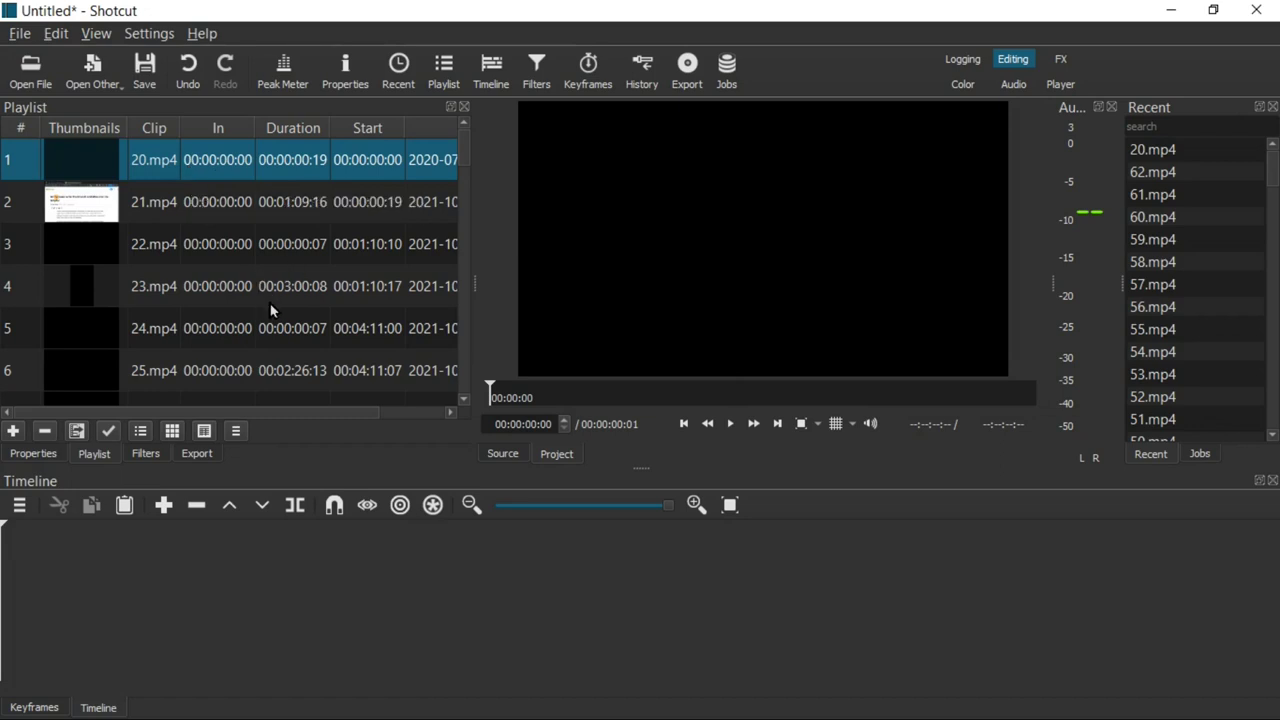
{"action": "key", "text": "shift+Down"}
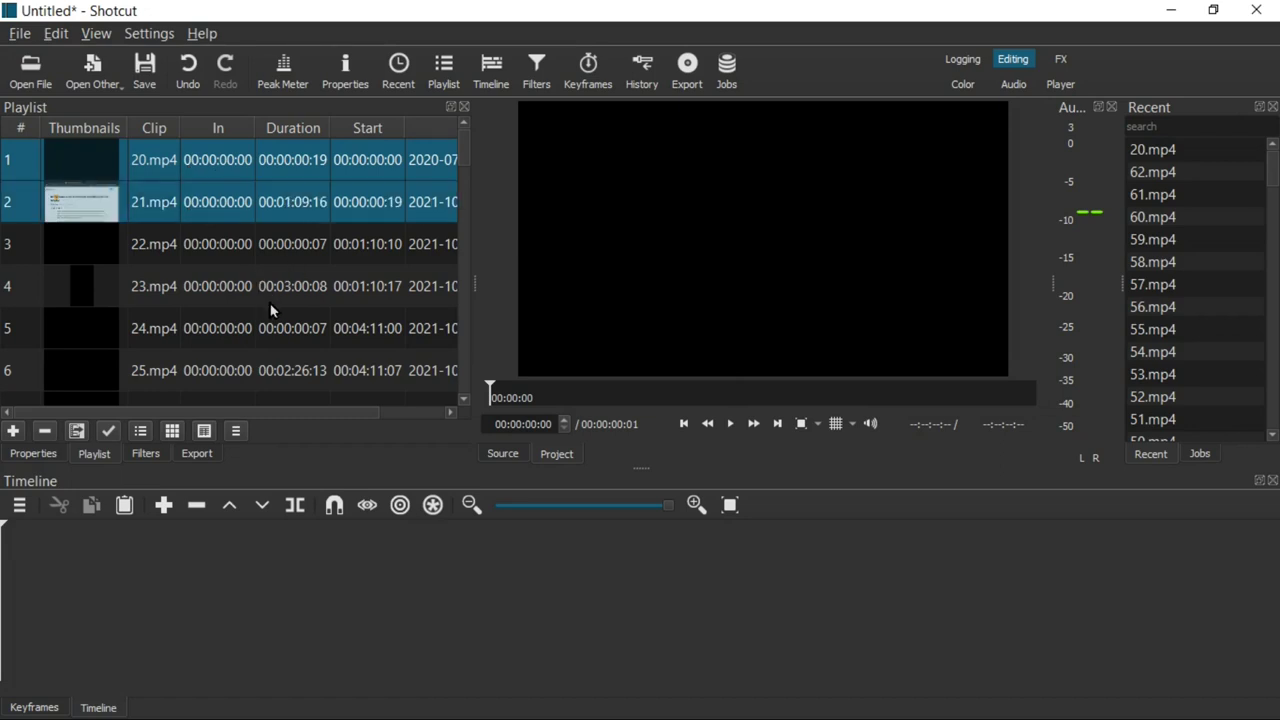
{"action": "key", "text": "shift+Down"}
{"action": "key", "text": "shift+Down"}
{"action": "key", "text": "shift+Down"}
{"action": "key", "text": "shift+Down"}
{"action": "key", "text": "shift+Down"}
{"action": "key", "text": "shift+Down"}
{"action": "key", "text": "shift+Down"}
{"action": "key", "text": "shift+Down"}
{"action": "key", "text": "shift+Down"}
{"action": "key", "text": "shift+Down"}
{"action": "key", "text": "shift+Down"}
{"action": "key", "text": "shift+Down"}
{"action": "key", "text": "shift+Down"}
{"action": "key", "text": "shift+Down"}
{"action": "key", "text": "shift+Down"}
{"action": "key", "text": "shift+Down"}
{"action": "key", "text": "shift+Down"}
{"action": "key", "text": "shift+Down"}
{"action": "key", "text": "shift+Down"}
{"action": "key", "text": "shift+Down"}
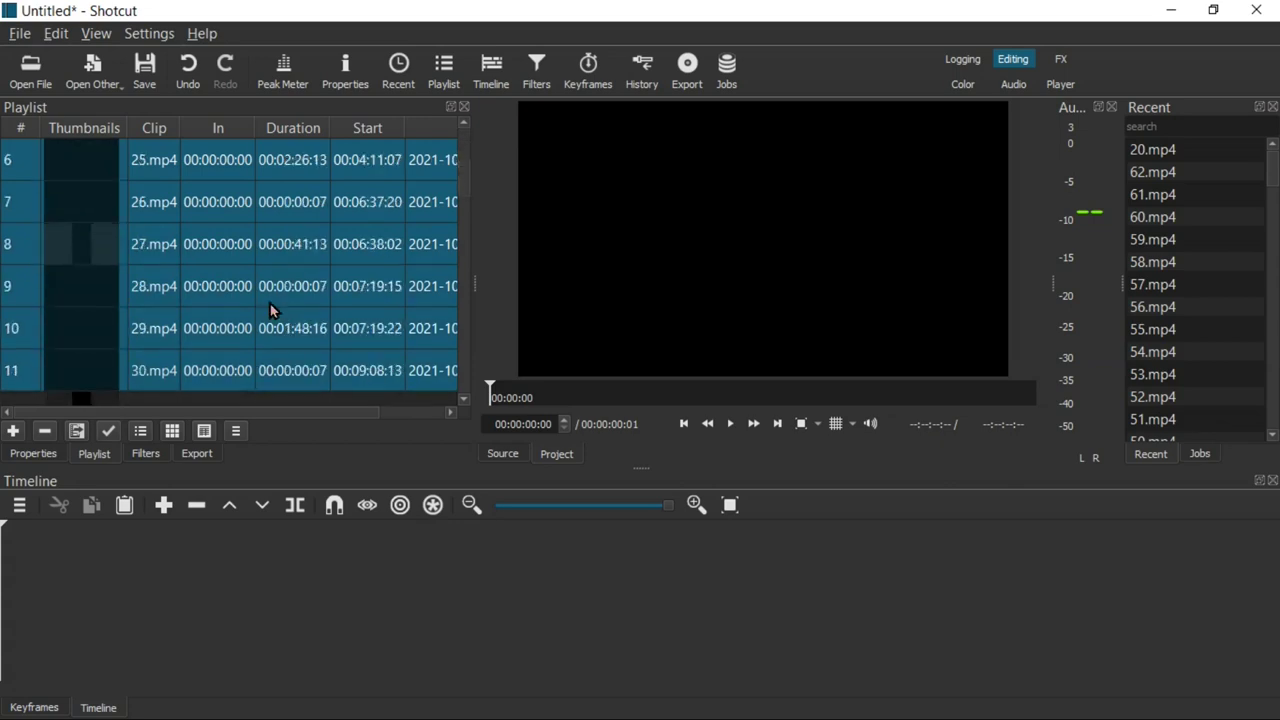
{"action": "key", "text": "shift+Down"}
{"action": "key", "text": "shift+Down"}
{"action": "key", "text": "shift+Down"}
{"action": "key", "text": "shift+Down"}
{"action": "key", "text": "shift+Down"}
{"action": "key", "text": "shift+Down"}
{"action": "key", "text": "shift+Down"}
{"action": "key", "text": "shift+Down"}
{"action": "key", "text": "shift+Down"}
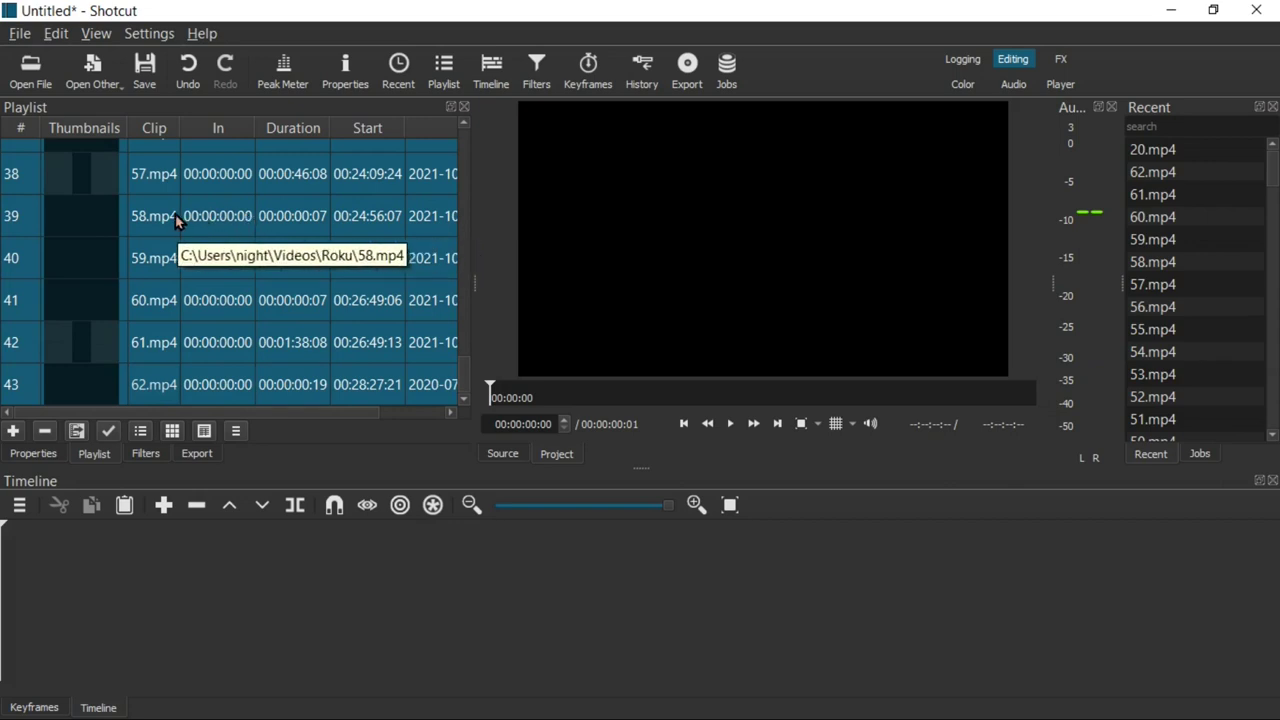
{"action": "left_click_drag", "start_coordinate": [183, 248], "coordinate": [640, 560]}
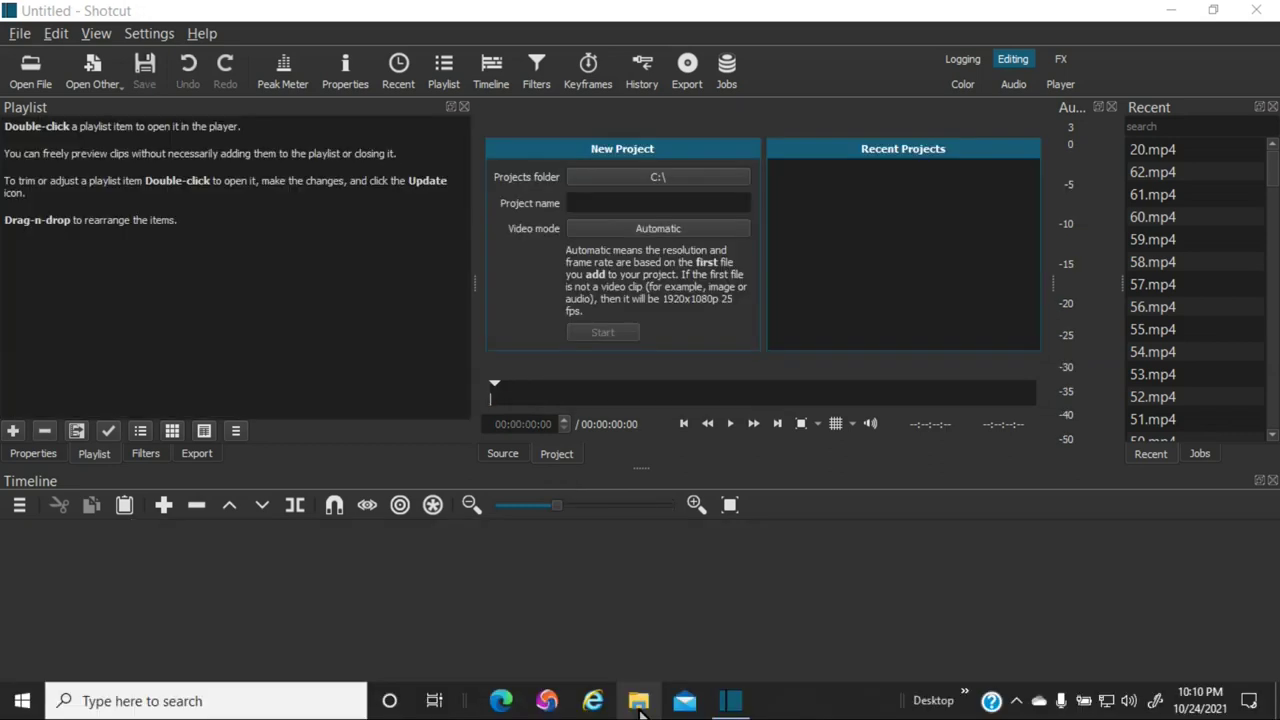
Step: Bring up the Open File dialog on the Roku folder and try selecting all of its files
{"action": "left_click", "coordinate": [638, 701]}
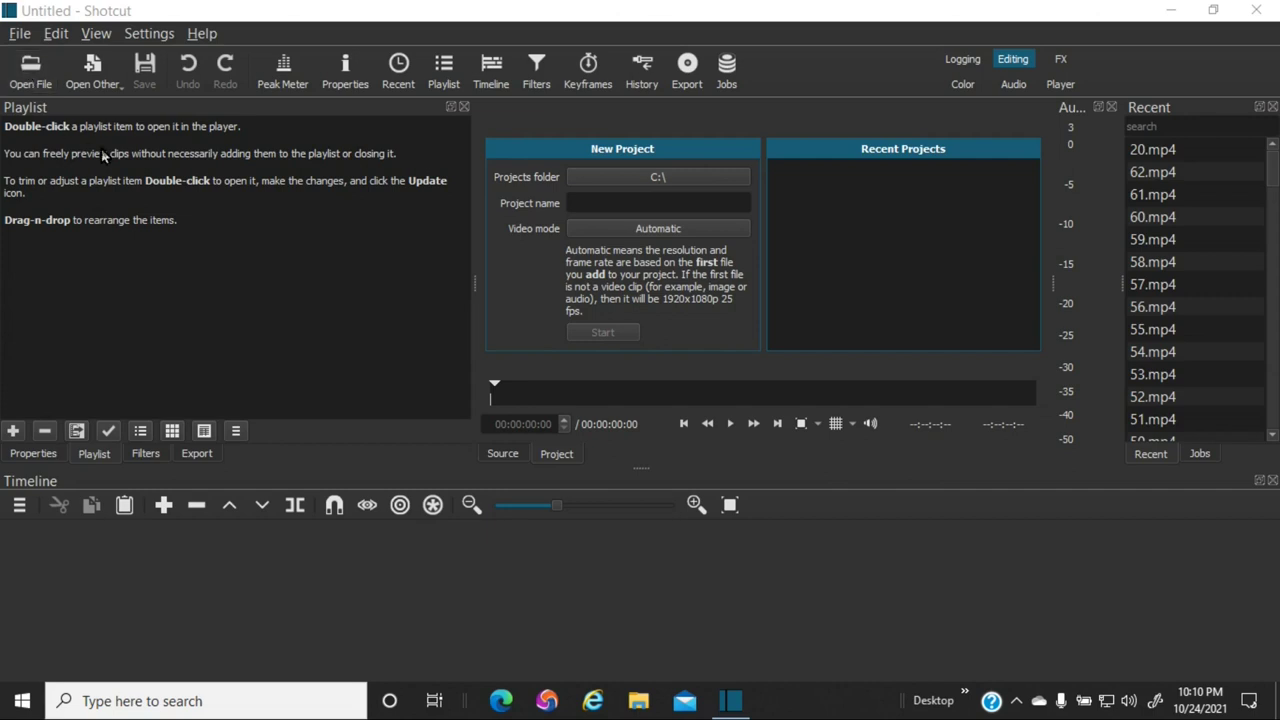
{"action": "left_click", "coordinate": [31, 74]}
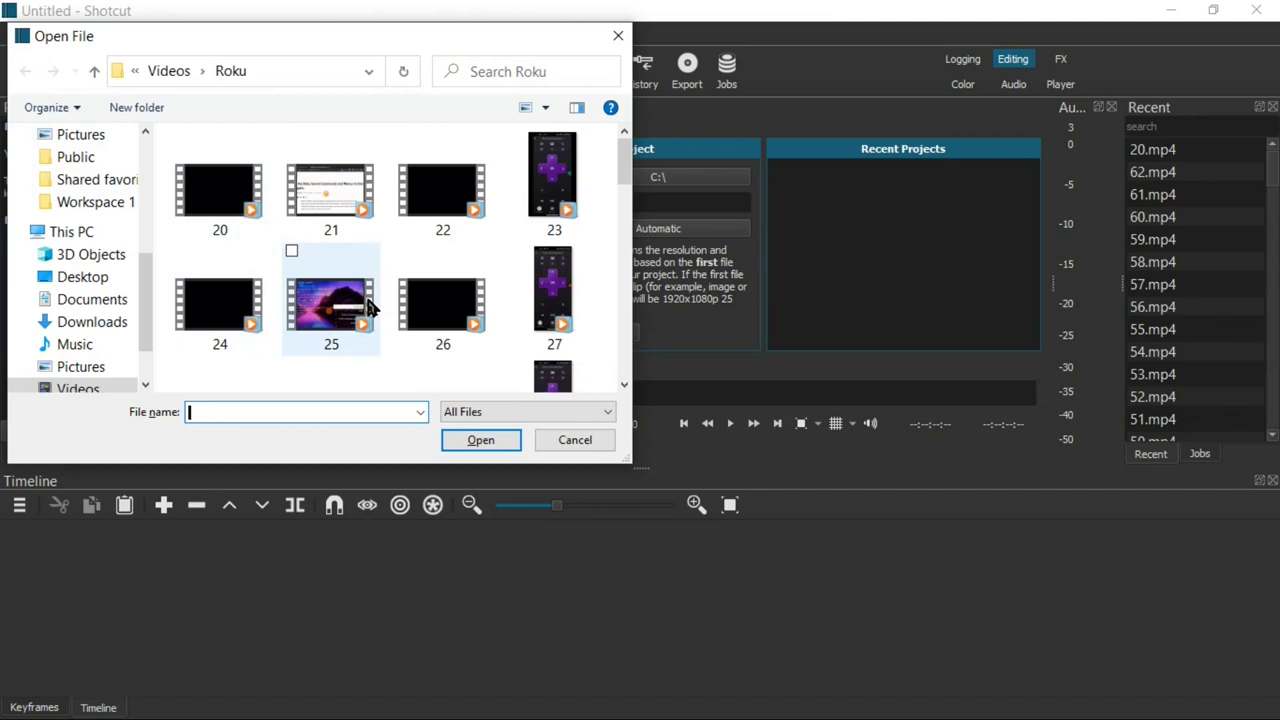
{"action": "left_click", "coordinate": [219, 190]}
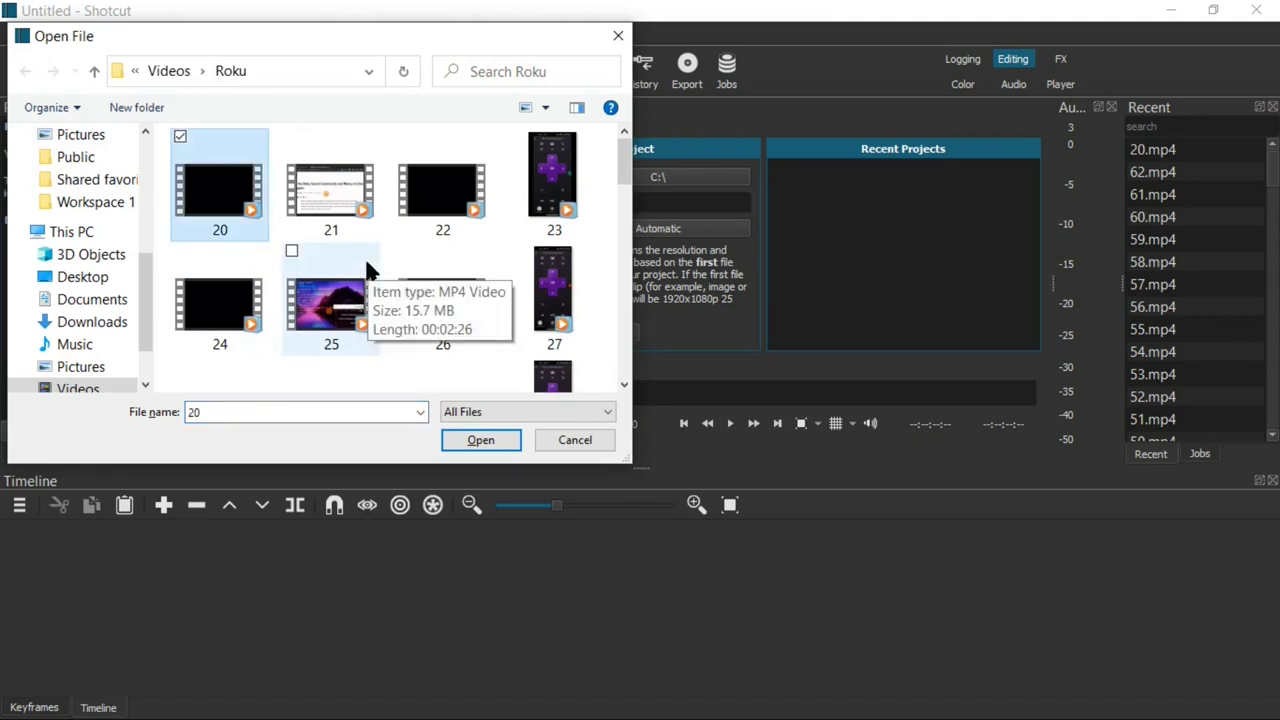
{"action": "key", "text": "ctrl+a"}
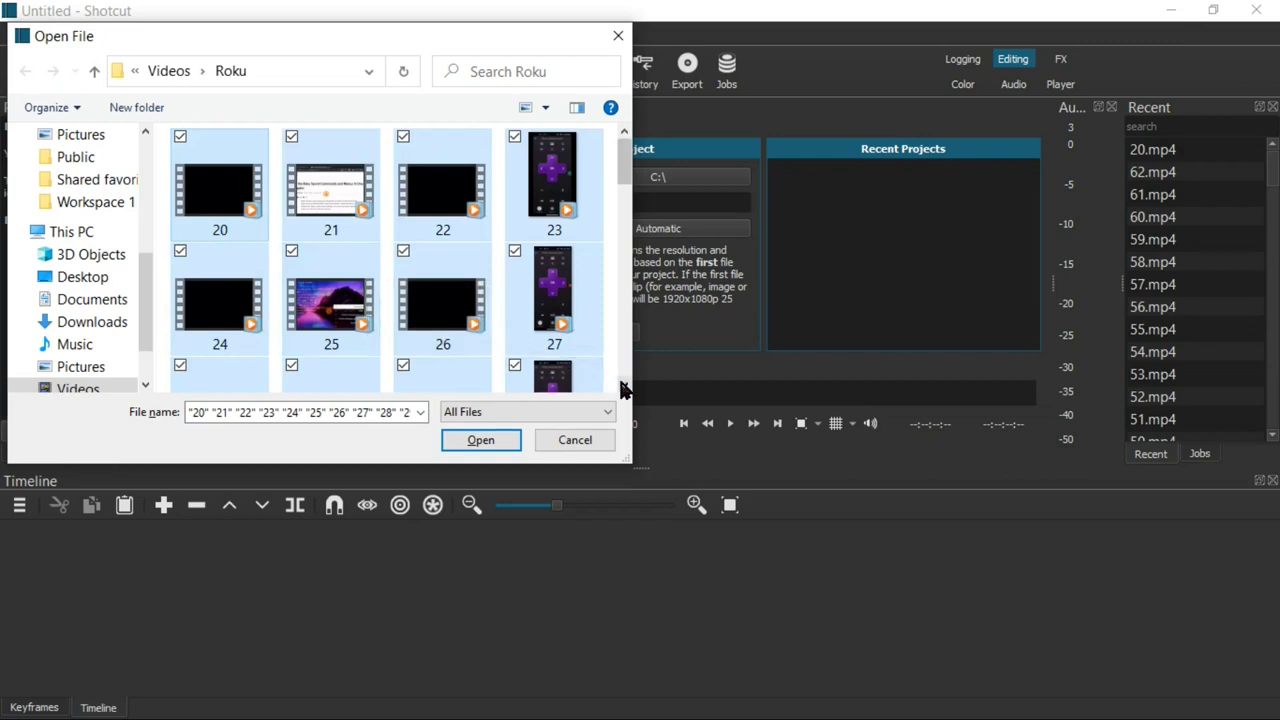
{"action": "scroll", "coordinate": [622, 388], "scroll_direction": "down", "scroll_amount": 10}
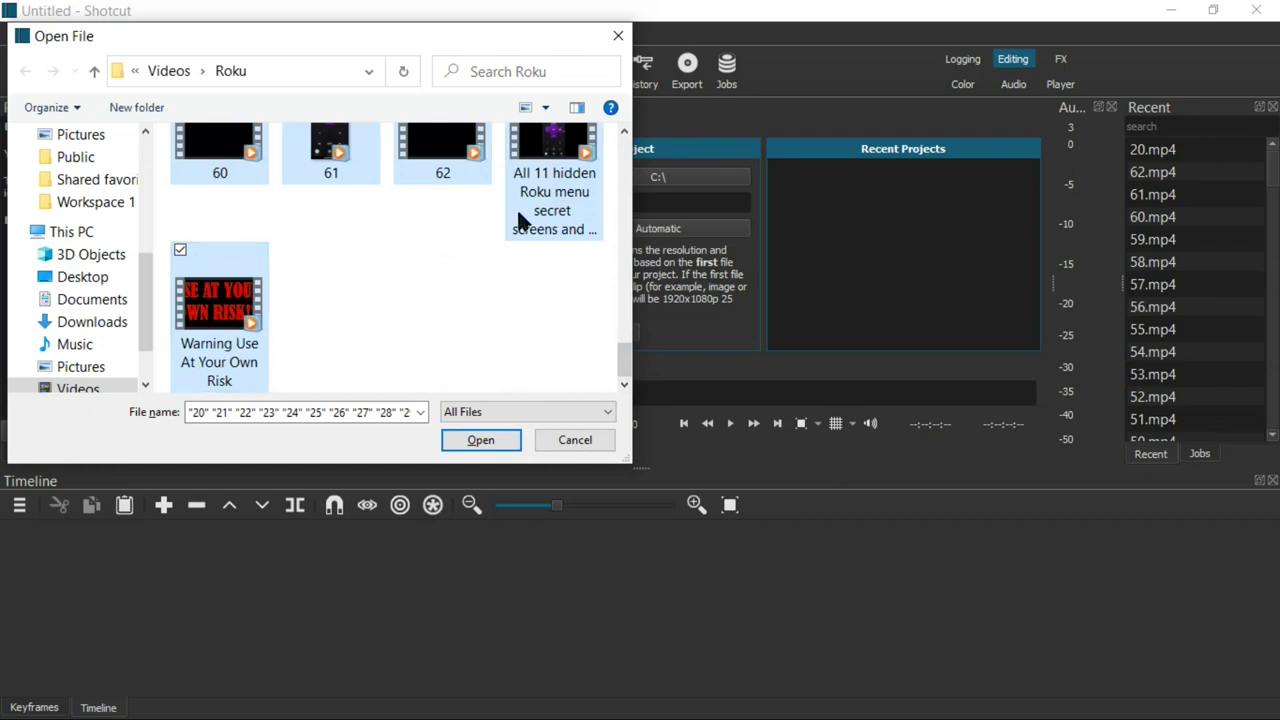
{"action": "left_click_drag", "start_coordinate": [628, 362], "coordinate": [614, 134]}
Step: Select only the Roku clips 20 through 62, starting from clip 20, and open them together into the playlist
{"action": "left_click", "coordinate": [240, 203]}
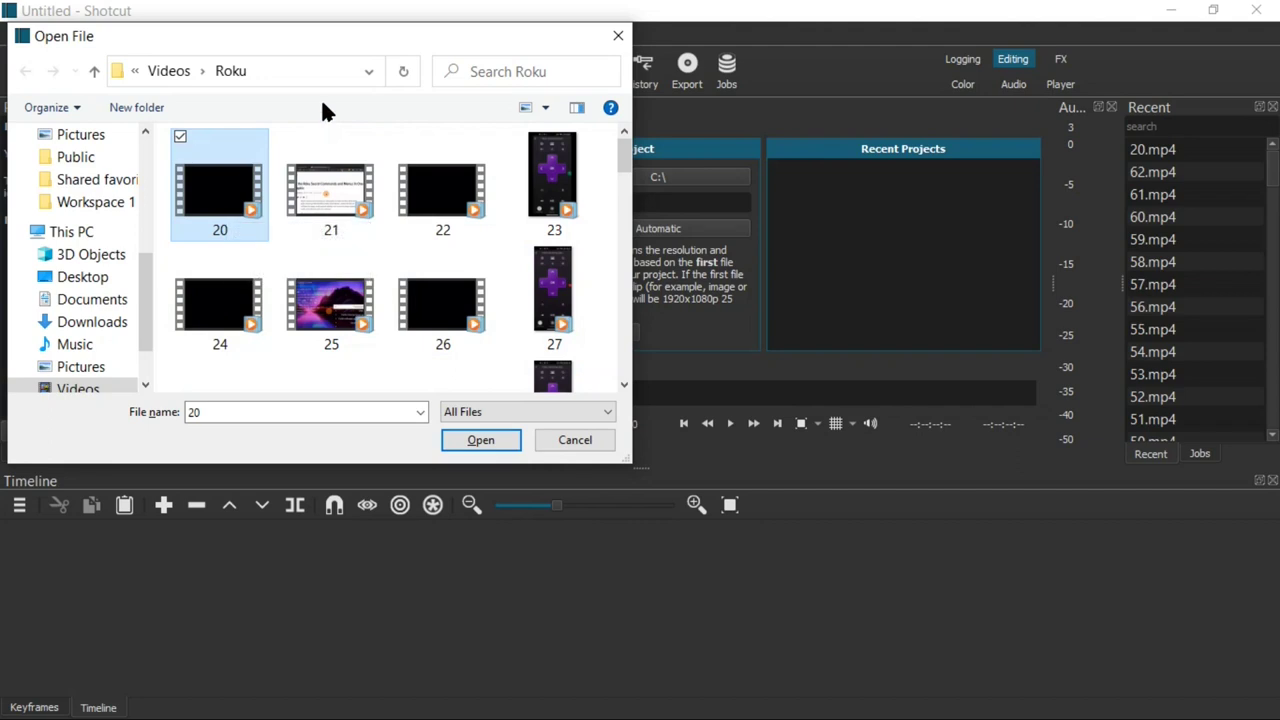
{"action": "key", "text": "shift+Down"}
{"action": "key", "text": "shift+Down"}
{"action": "key", "text": "shift+Down"}
{"action": "key", "text": "shift+Down"}
{"action": "key", "text": "shift+Down"}
{"action": "key", "text": "shift+Down"}
{"action": "key", "text": "shift+Down"}
{"action": "key", "text": "shift+Down"}
{"action": "key", "text": "shift+Down"}
{"action": "key", "text": "shift+Down"}
{"action": "key", "text": "shift+Down"}
{"action": "key", "text": "shift+Down"}
{"action": "key", "text": "shift+Down"}
{"action": "key", "text": "shift+Down"}
{"action": "key", "text": "shift+Down"}
{"action": "key", "text": "shift+End"}
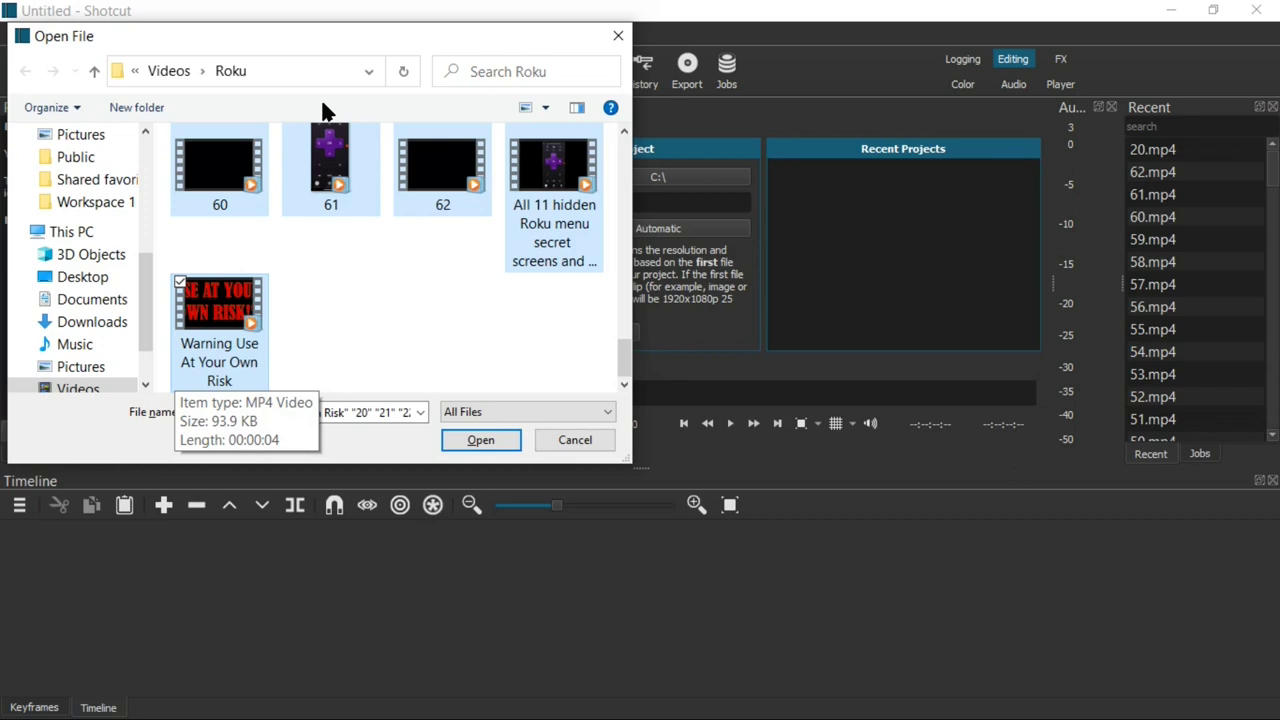
{"action": "key", "text": "shift+Up"}
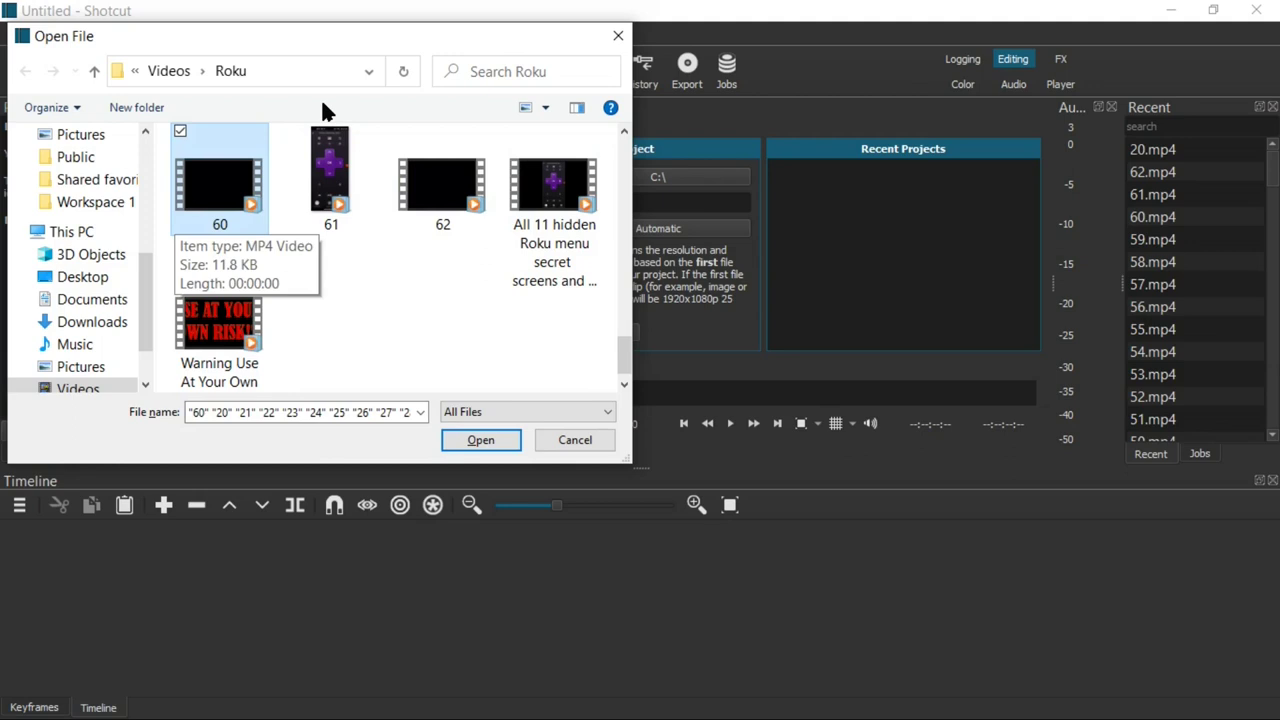
{"action": "key", "text": "shift+Right"}
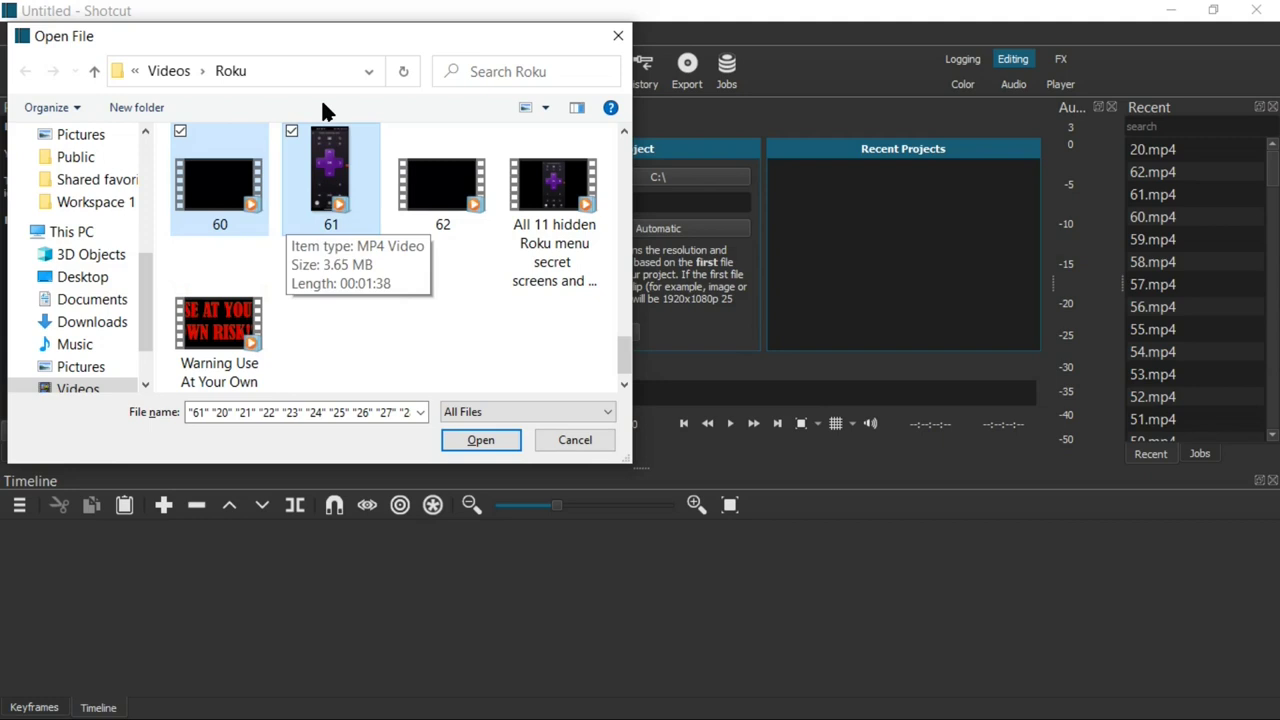
{"action": "key", "text": "shift+Right"}
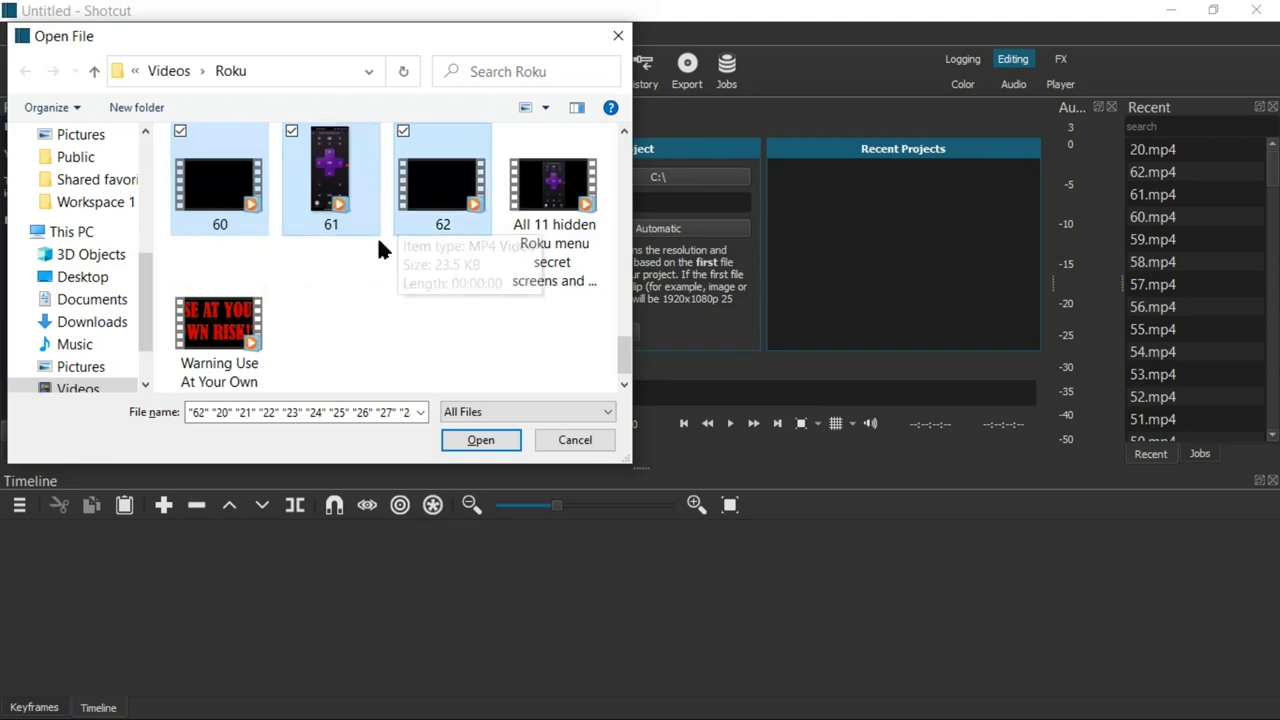
{"action": "left_click", "coordinate": [485, 442]}
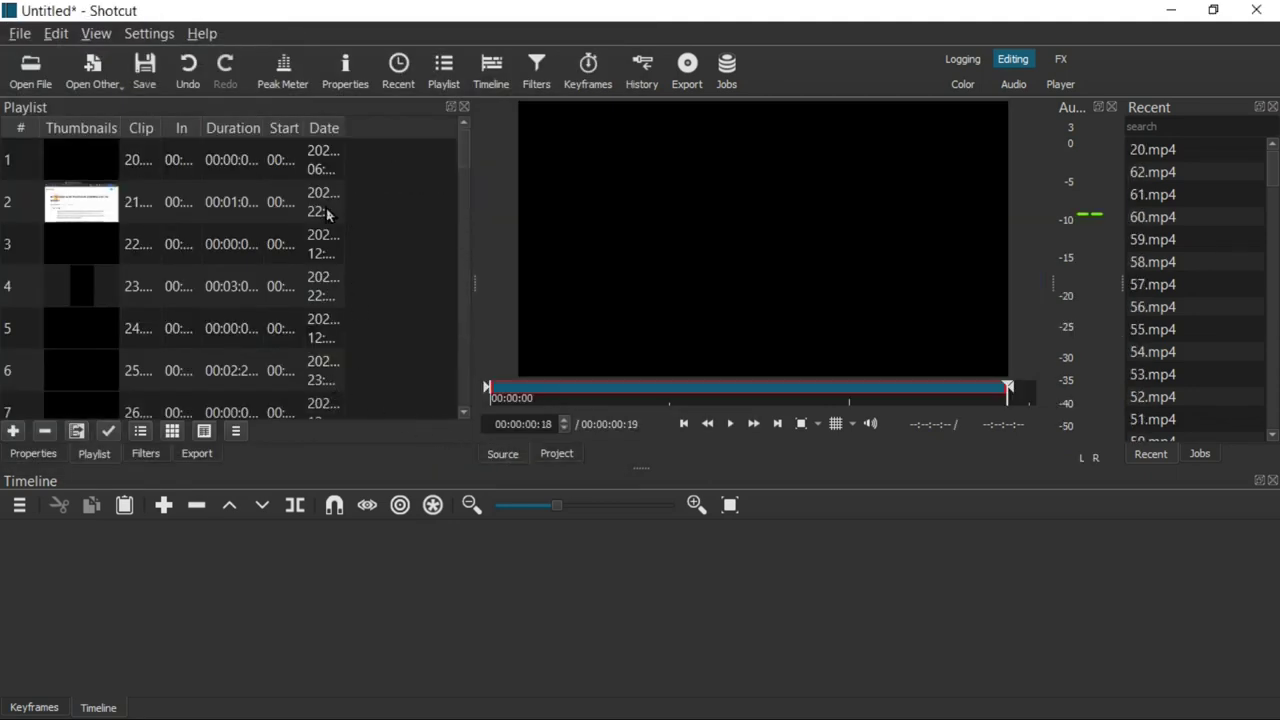
Step: Select the playlist clips from 20.mp4 through 62.mp4 and place them together at the start of the empty timeline
{"action": "left_click", "coordinate": [205, 163]}
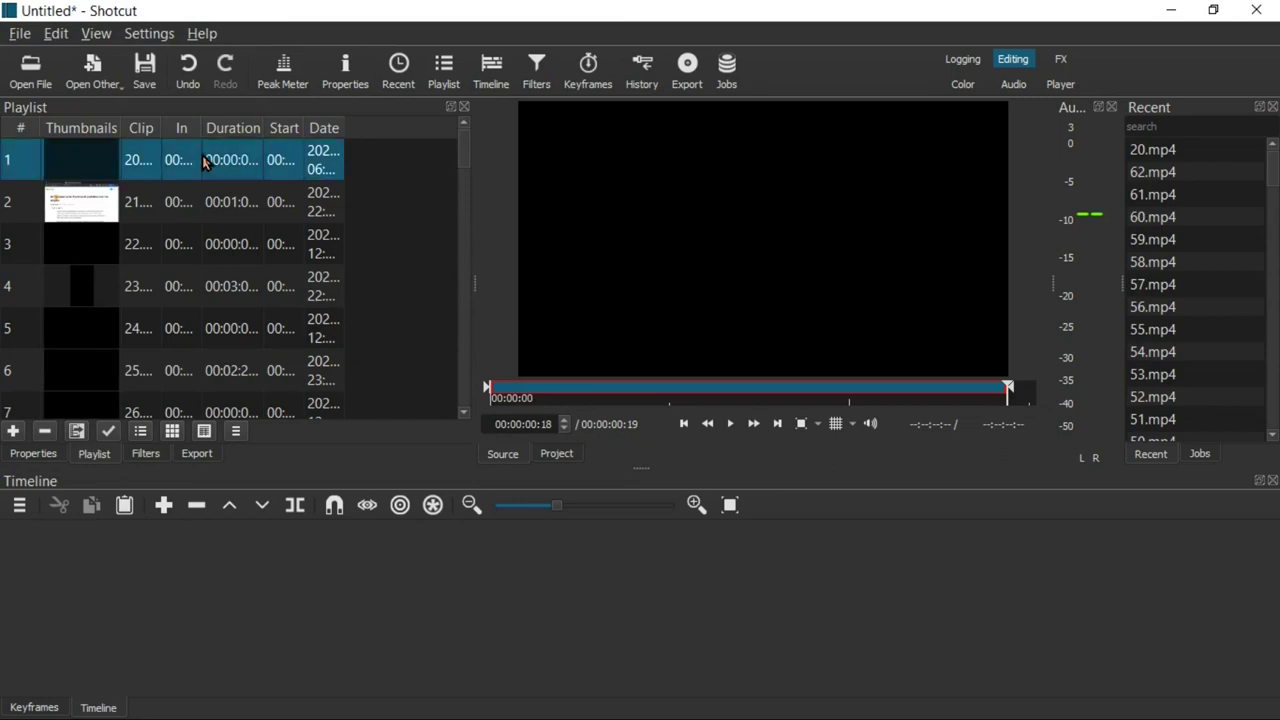
{"action": "key", "text": "shift+Down"}
{"action": "key", "text": "shift+Down"}
{"action": "key", "text": "shift+Down"}
{"action": "key", "text": "shift+Down"}
{"action": "key", "text": "shift+Down"}
{"action": "key", "text": "shift+Down"}
{"action": "key", "text": "shift+Down"}
{"action": "key", "text": "shift+Down"}
{"action": "key", "text": "shift+Down"}
{"action": "key", "text": "shift+Down"}
{"action": "key", "text": "shift+Down"}
{"action": "key", "text": "shift+Down"}
{"action": "key", "text": "shift+Down"}
{"action": "key", "text": "shift+Down"}
{"action": "key", "text": "shift+Down"}
{"action": "key", "text": "shift+Down"}
{"action": "key", "text": "shift+Down"}
{"action": "key", "text": "shift+Down"}
{"action": "key", "text": "shift+Down"}
{"action": "key", "text": "shift+Down"}
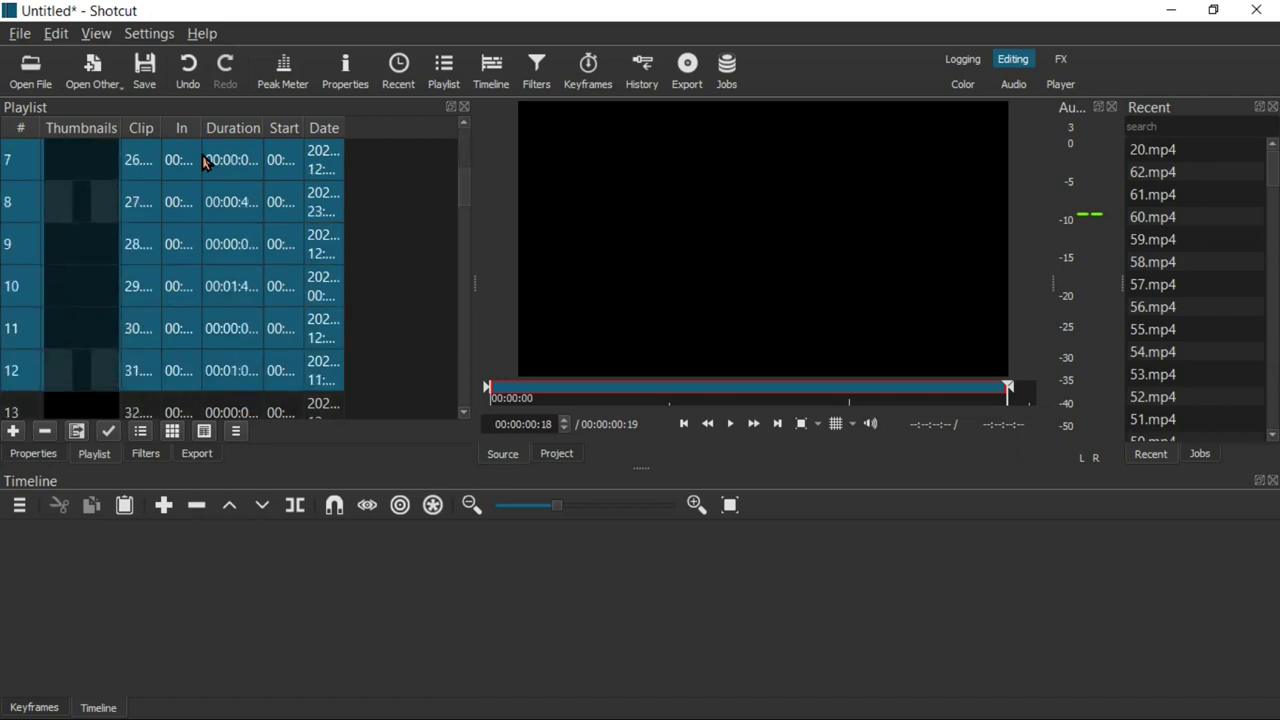
{"action": "key", "text": "shift+Down"}
{"action": "key", "text": "shift+Down"}
{"action": "key", "text": "shift+Down"}
{"action": "key", "text": "shift+Down"}
{"action": "key", "text": "shift+Down"}
{"action": "key", "text": "shift+Down"}
{"action": "key", "text": "shift+Down"}
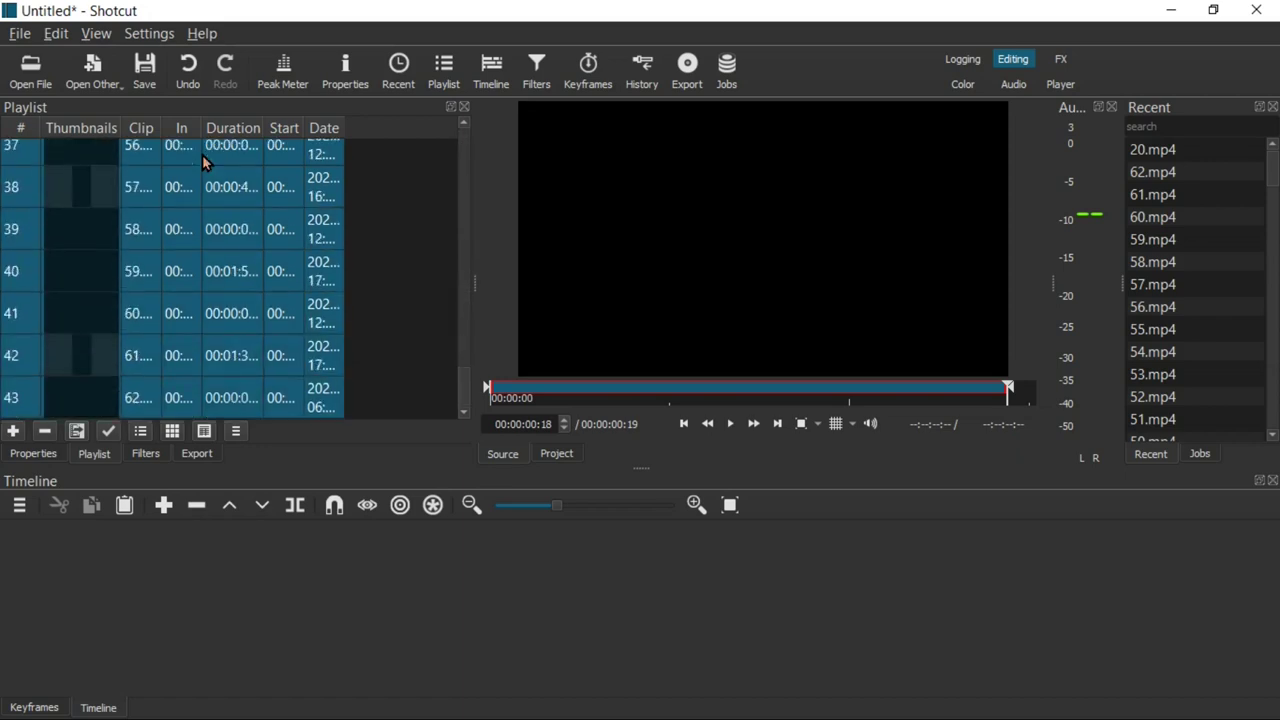
{"action": "left_click_drag", "start_coordinate": [224, 227], "coordinate": [103, 570]}
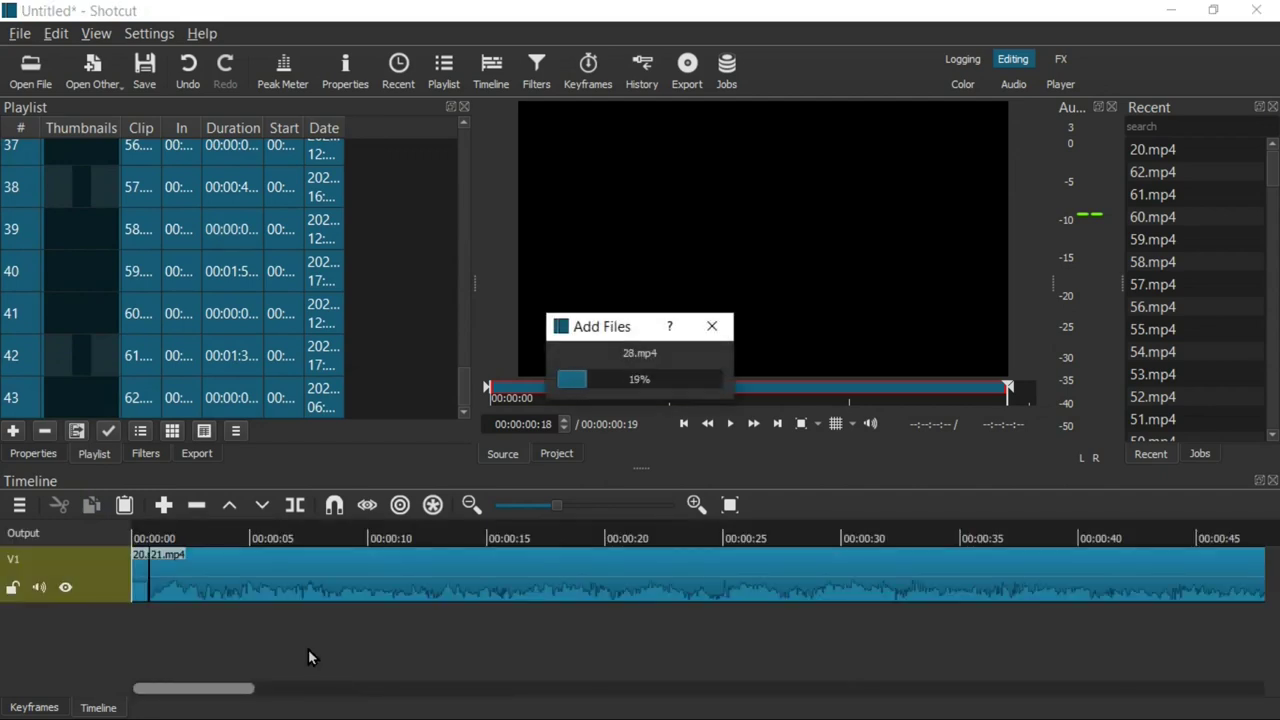